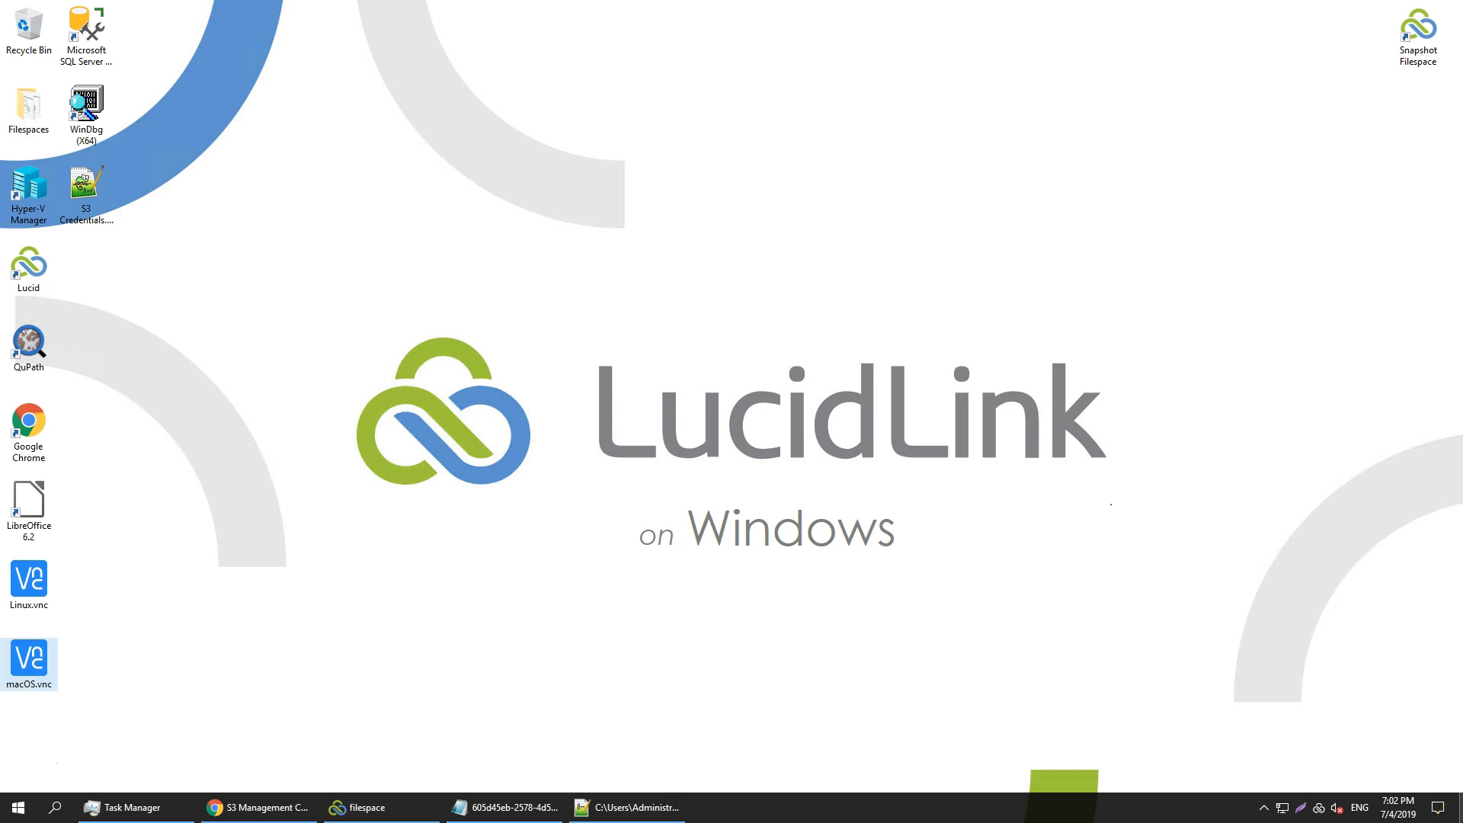
Launch the macOS.vnc and Linux.vnc sessions, then bring the macOS window to the front
{"action": "double_click", "coordinate": [37, 666]}
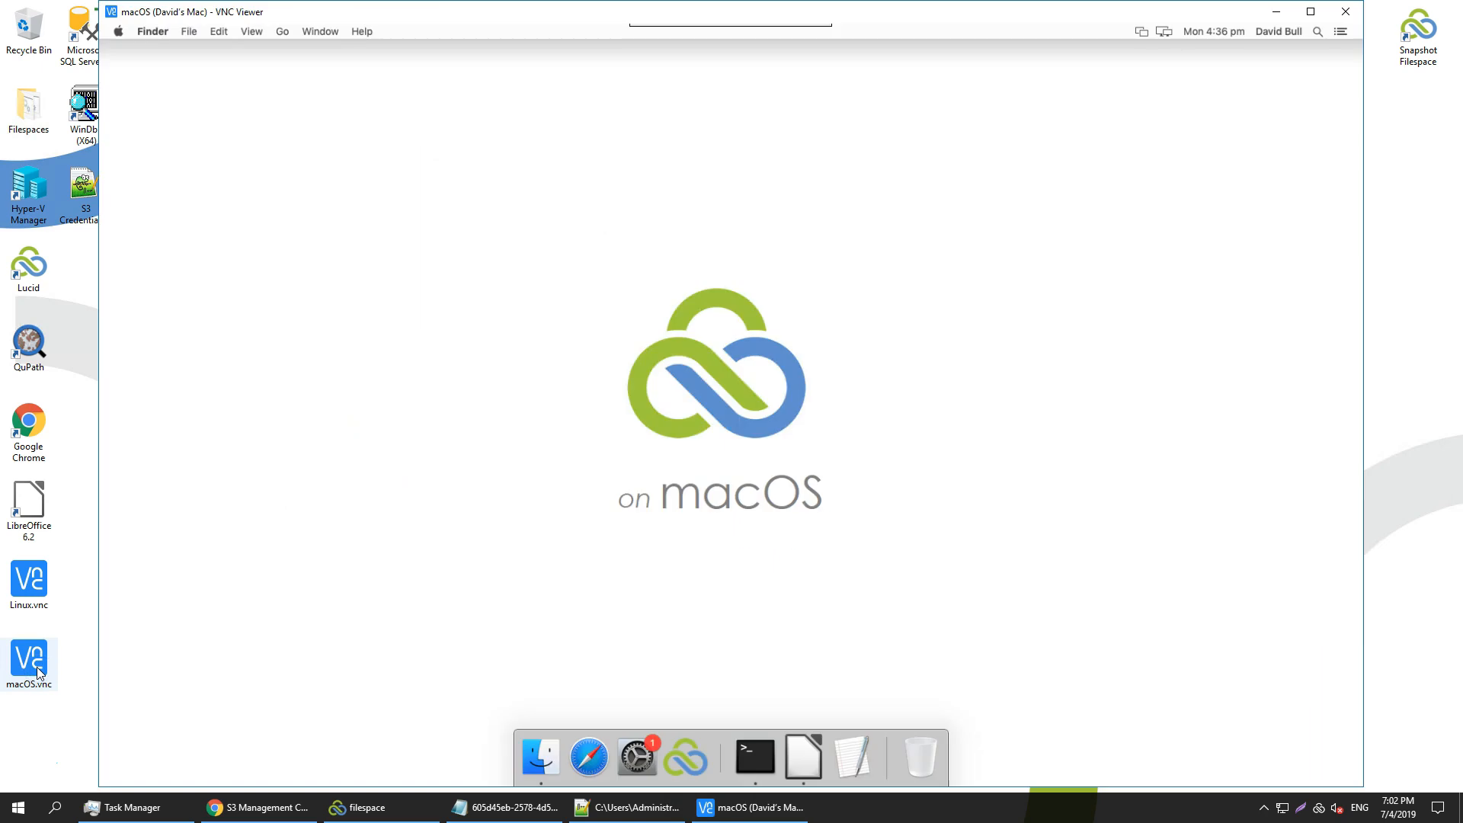
{"action": "left_click", "coordinate": [34, 585]}
{"action": "double_click", "coordinate": [34, 585]}
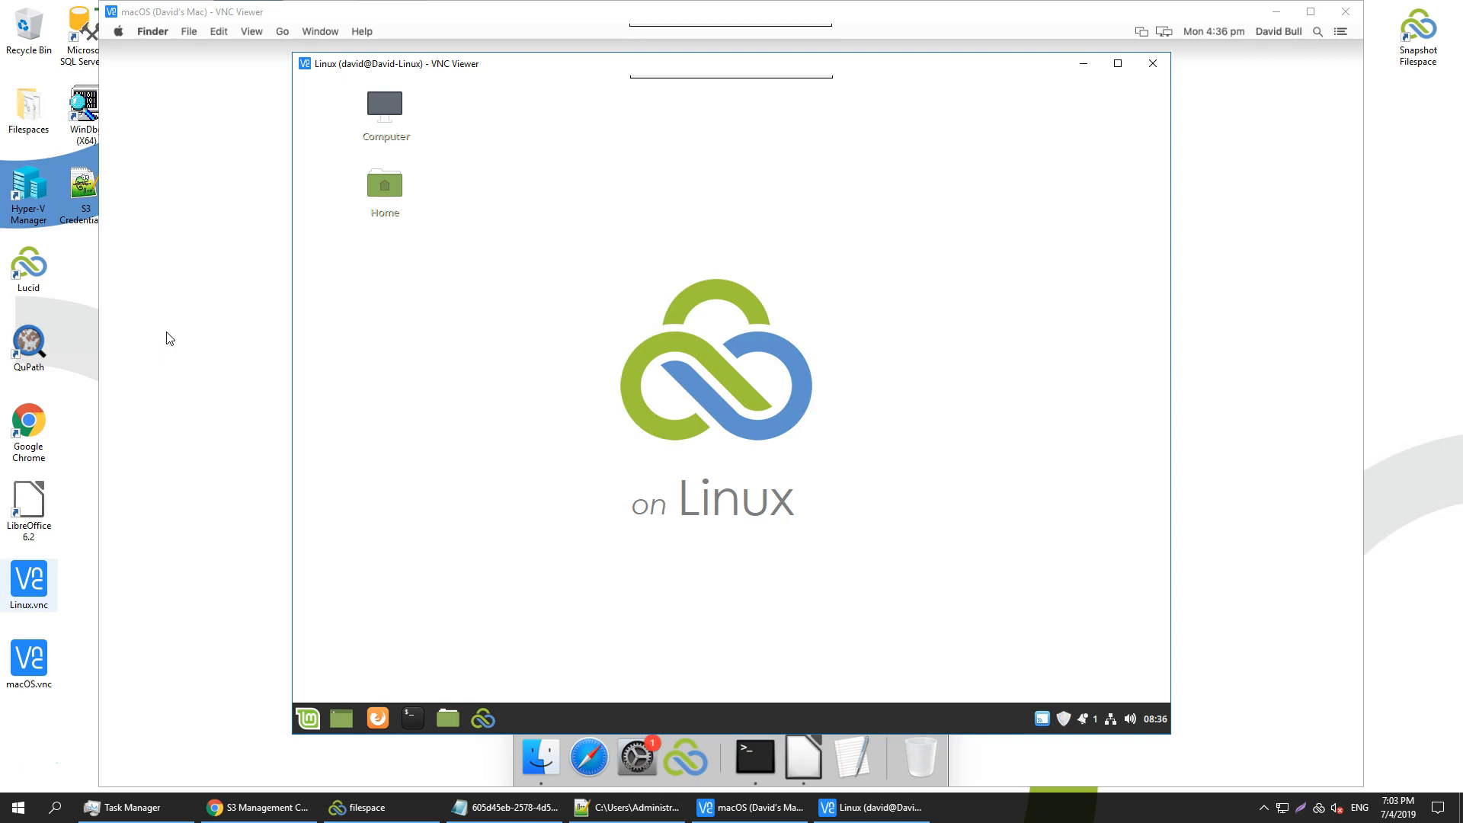
{"action": "left_click", "coordinate": [305, 18]}
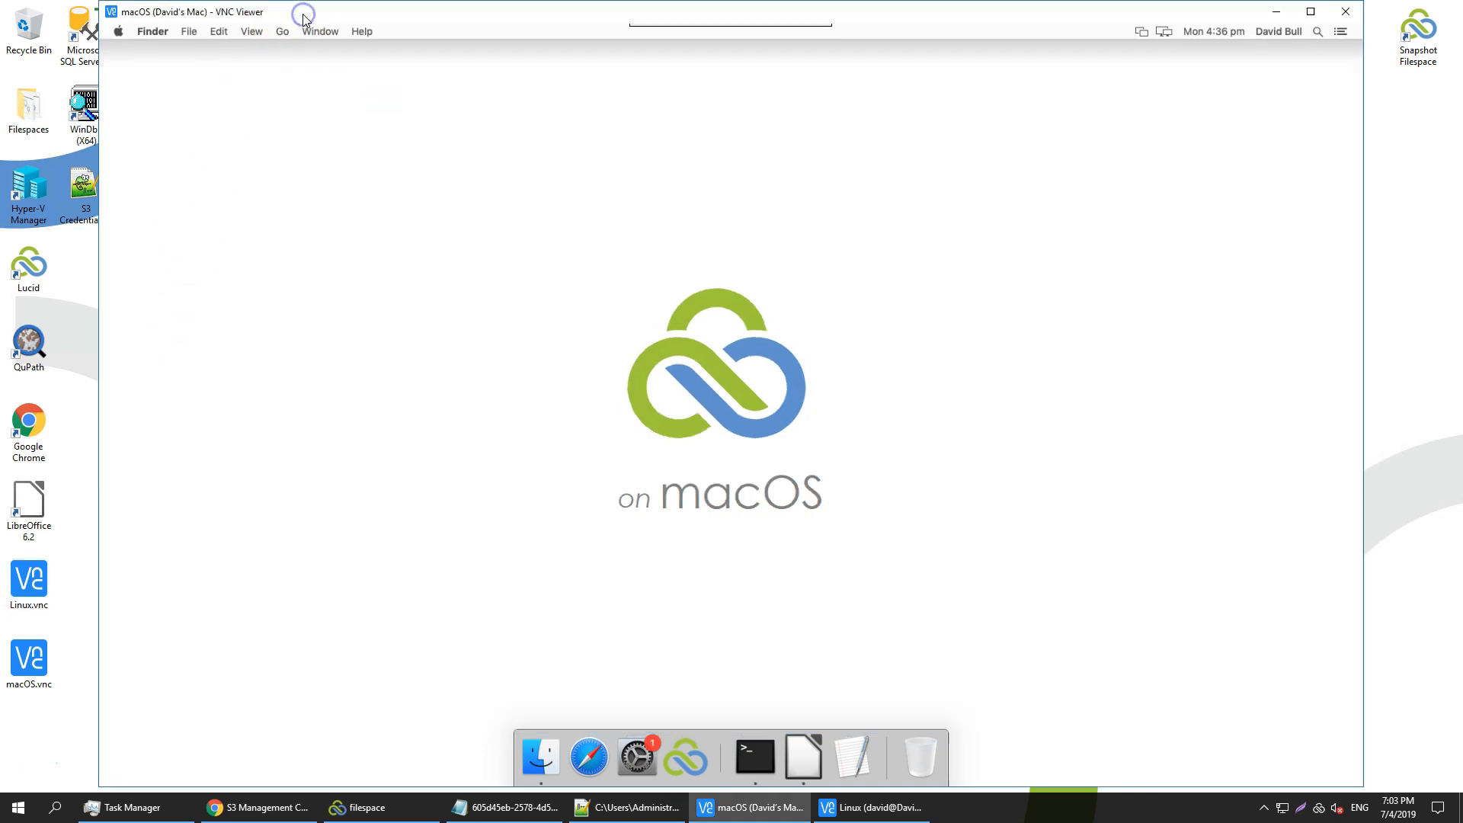
Log the Mac's LucidLink client into filespace.acme with the root username and the account password
{"action": "left_click", "coordinate": [693, 763]}
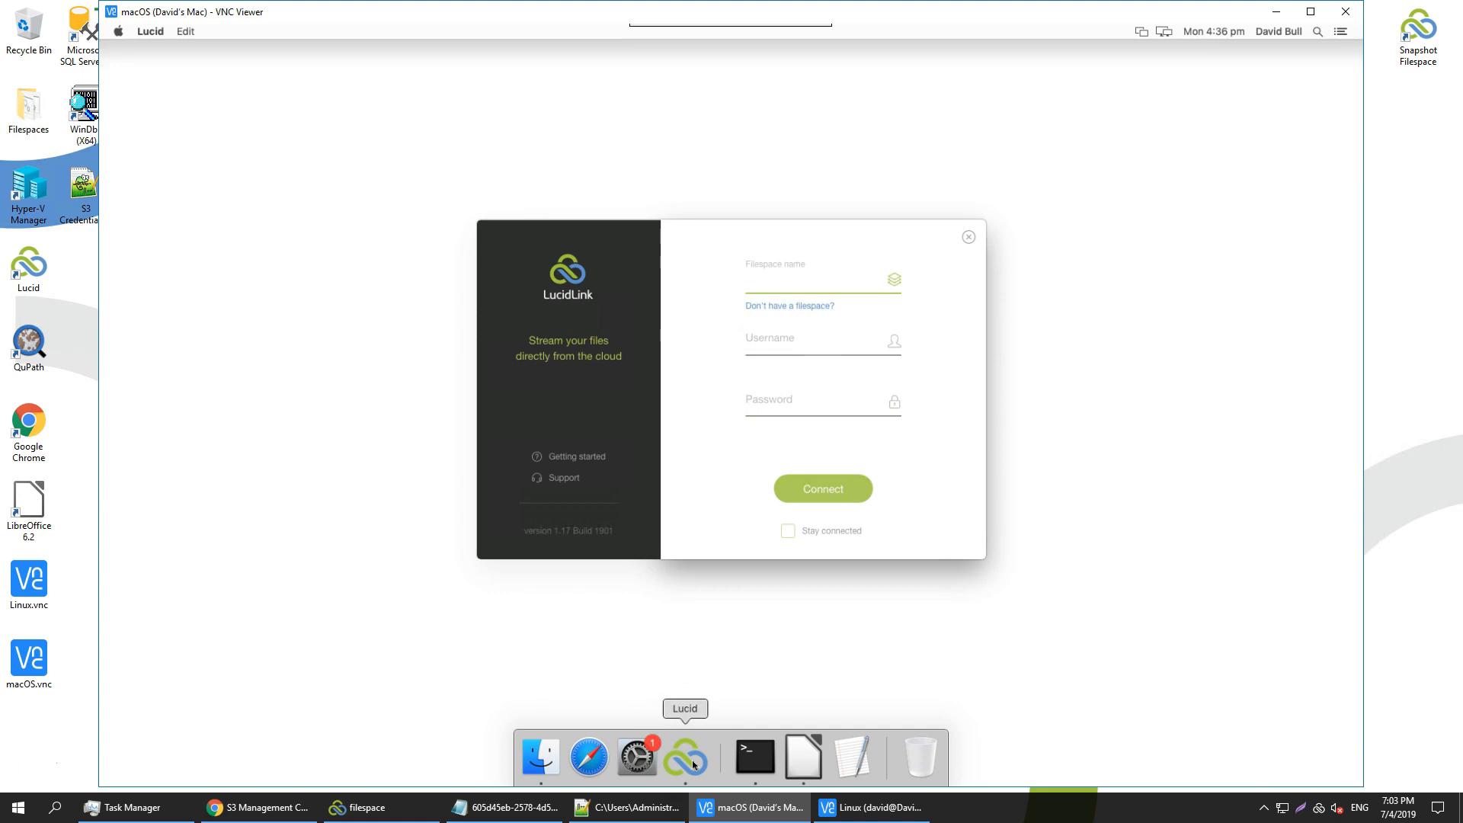
{"action": "type", "text": "filespace.acme"}
{"action": "key", "text": "Tab"}
{"action": "type", "text": "root"}
{"action": "key", "text": "Tab"}
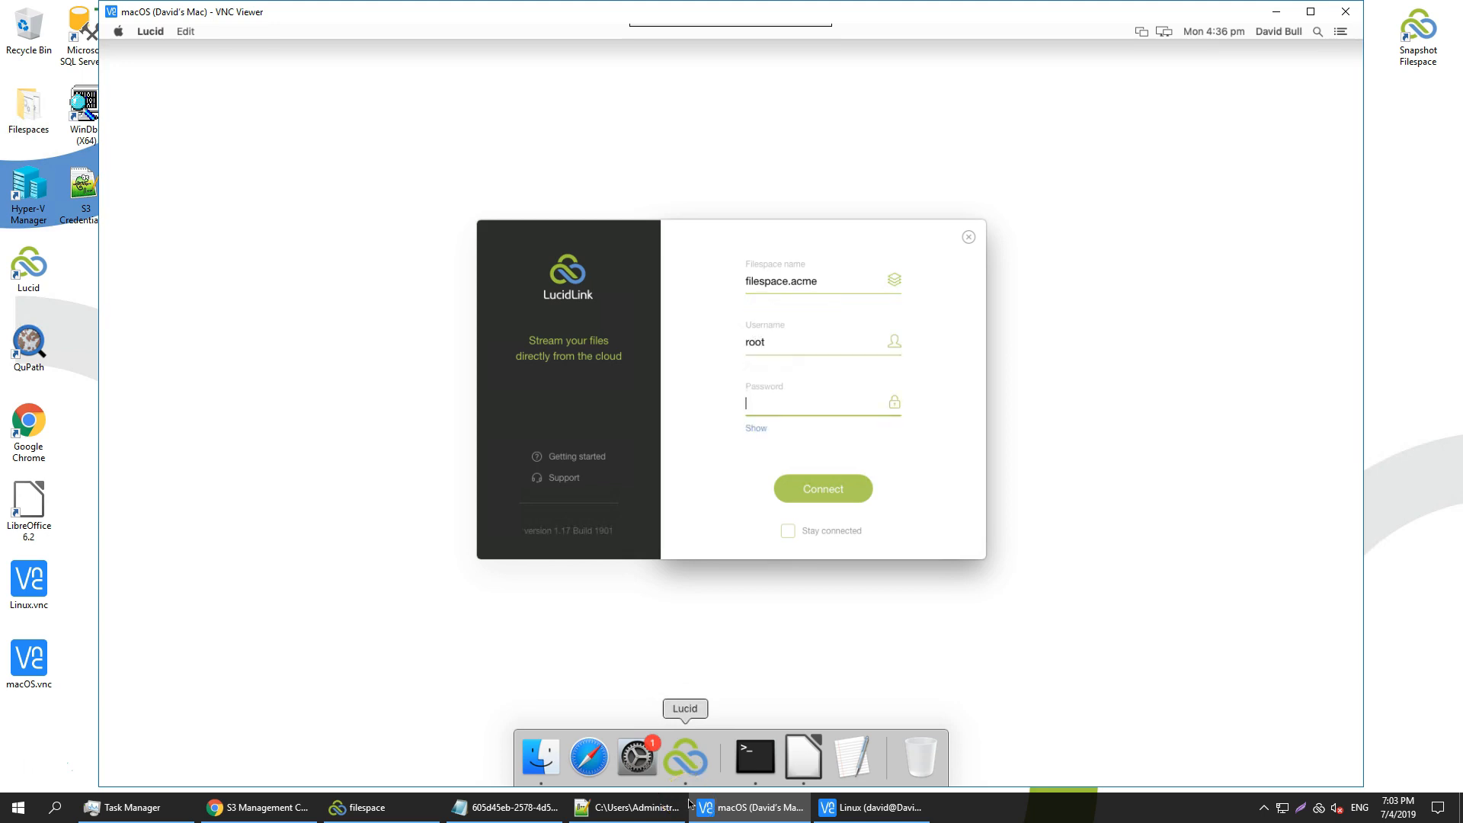
{"action": "type", "text": "*****"}
{"action": "key", "text": "Return"}
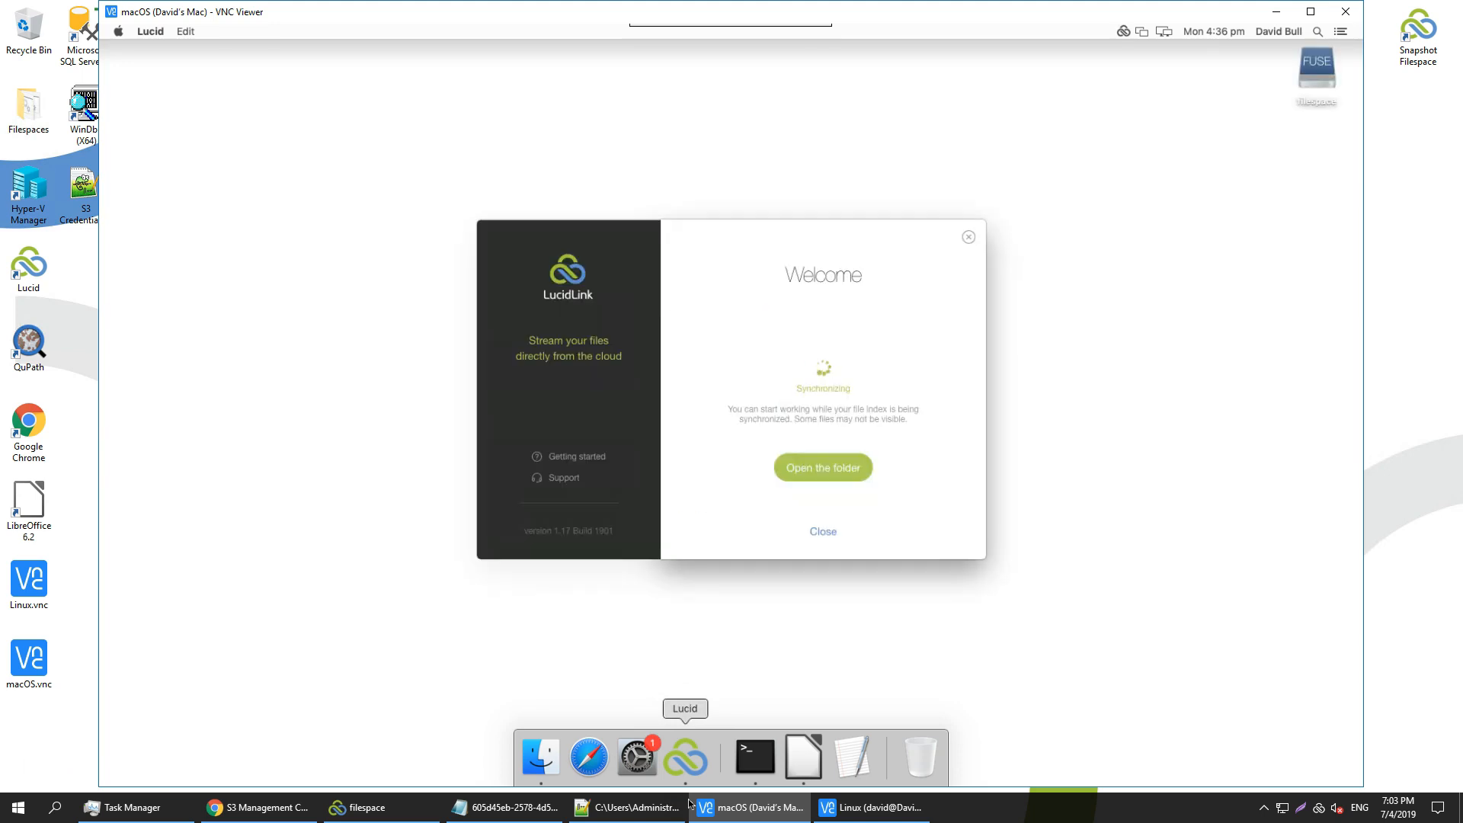
Open data.txt from the mounted filespace, add a 'More data' line under 'data', and close it saved
{"action": "left_click", "coordinate": [829, 480]}
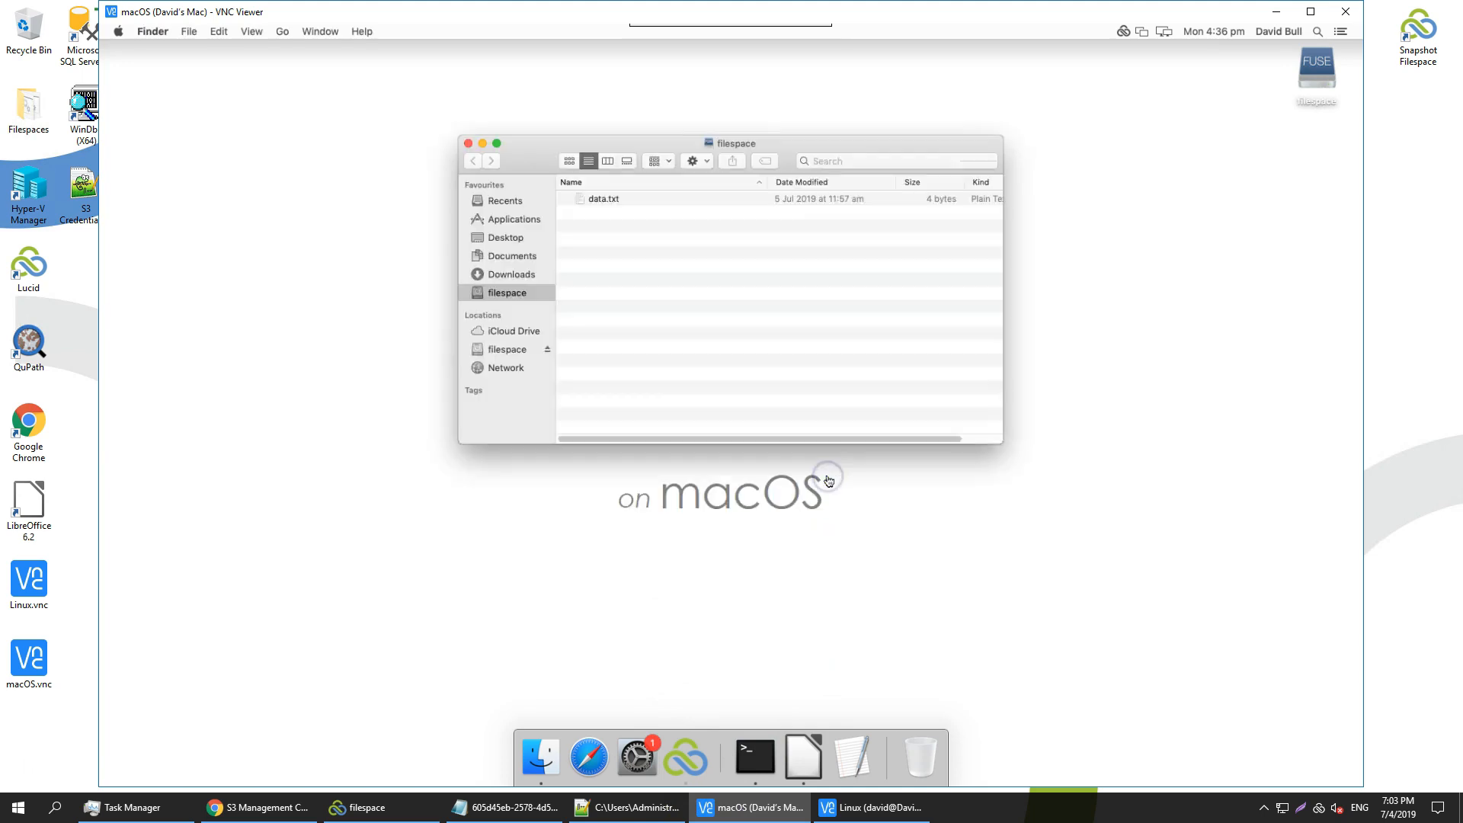
{"action": "double_click", "coordinate": [610, 200]}
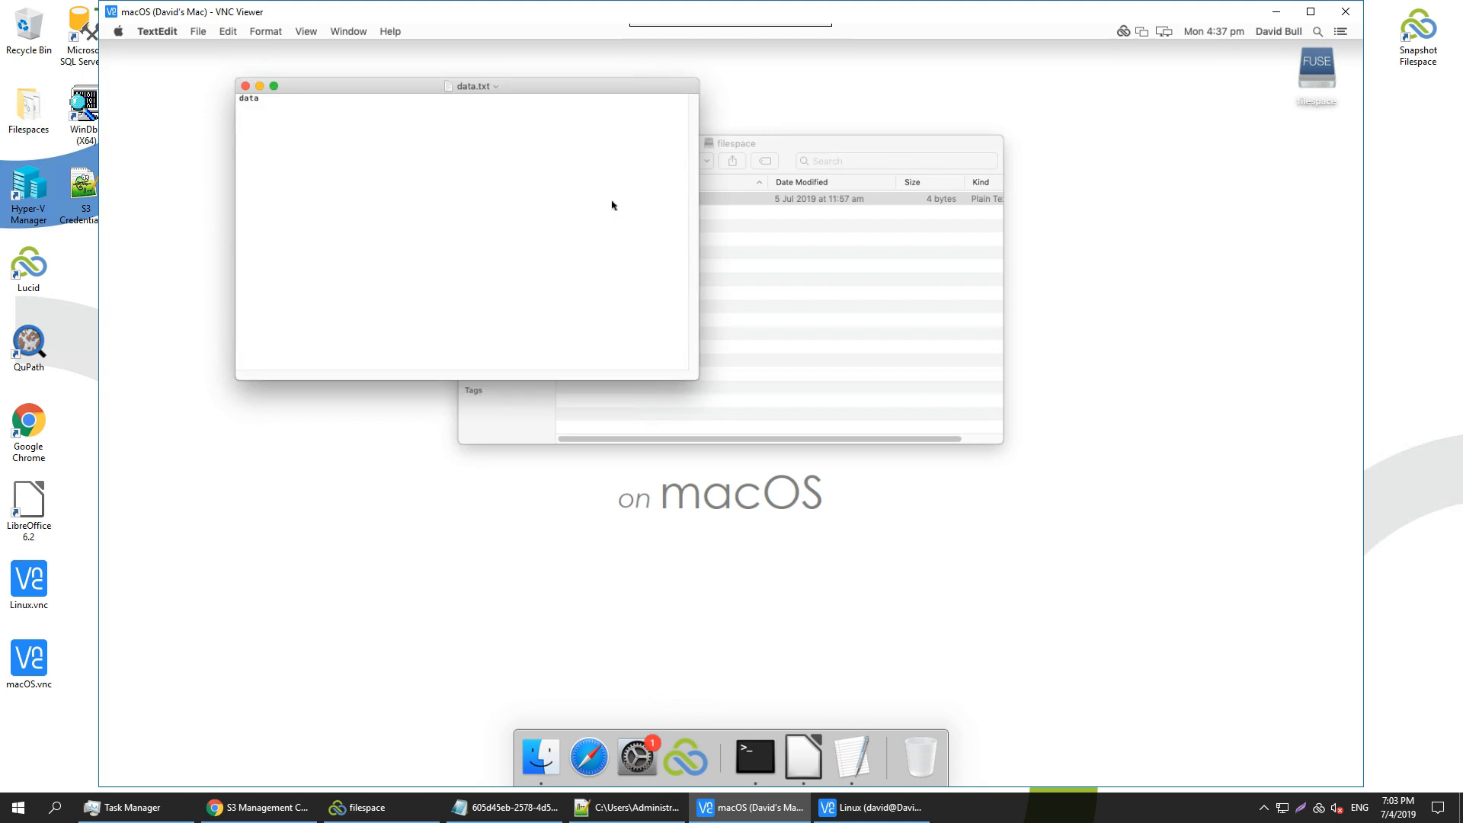
{"action": "left_click", "coordinate": [474, 193]}
{"action": "key", "text": "Return"}
{"action": "type", "text": "More da"}
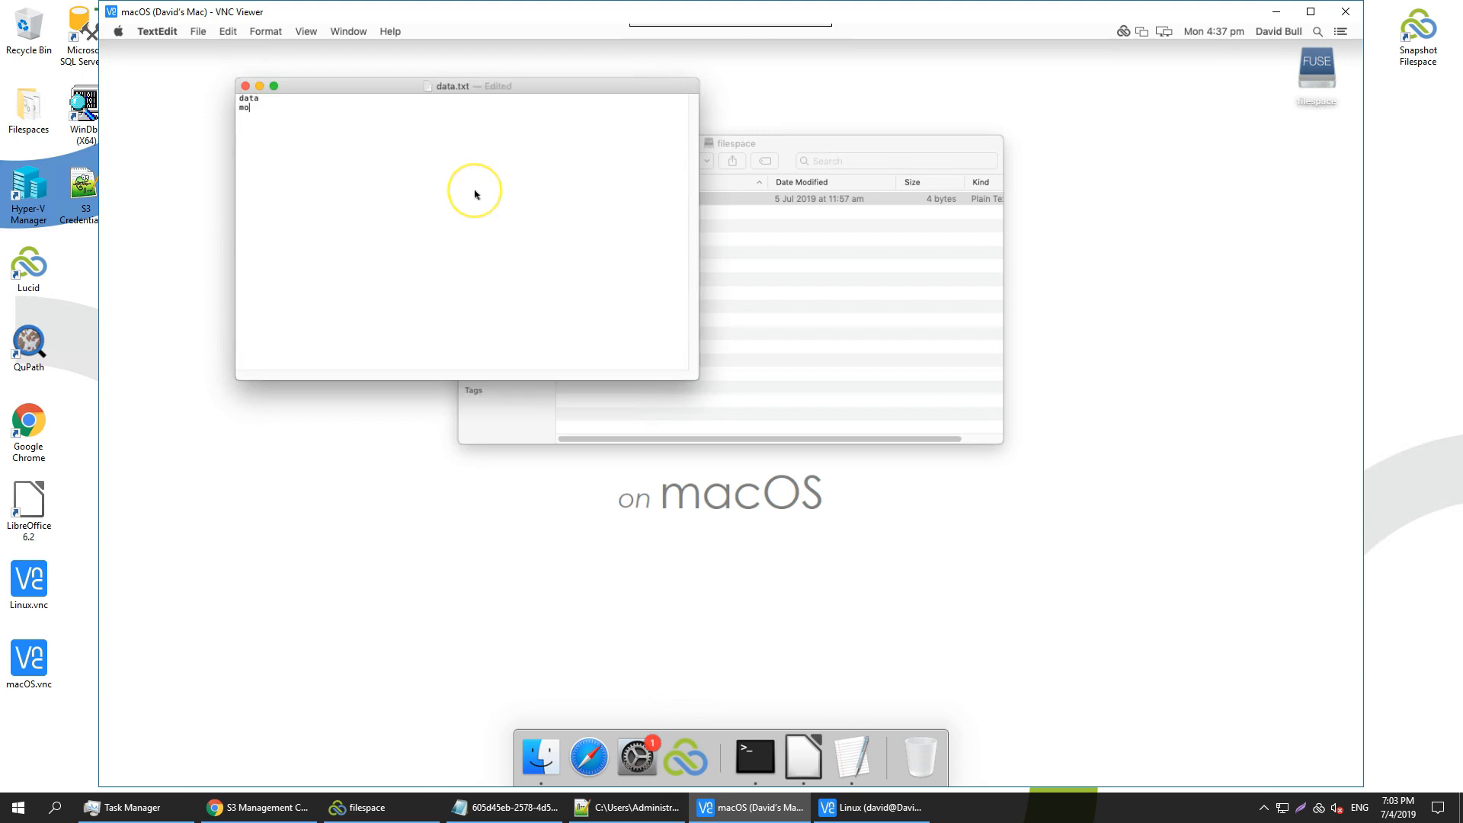
{"action": "type", "text": "ta"}
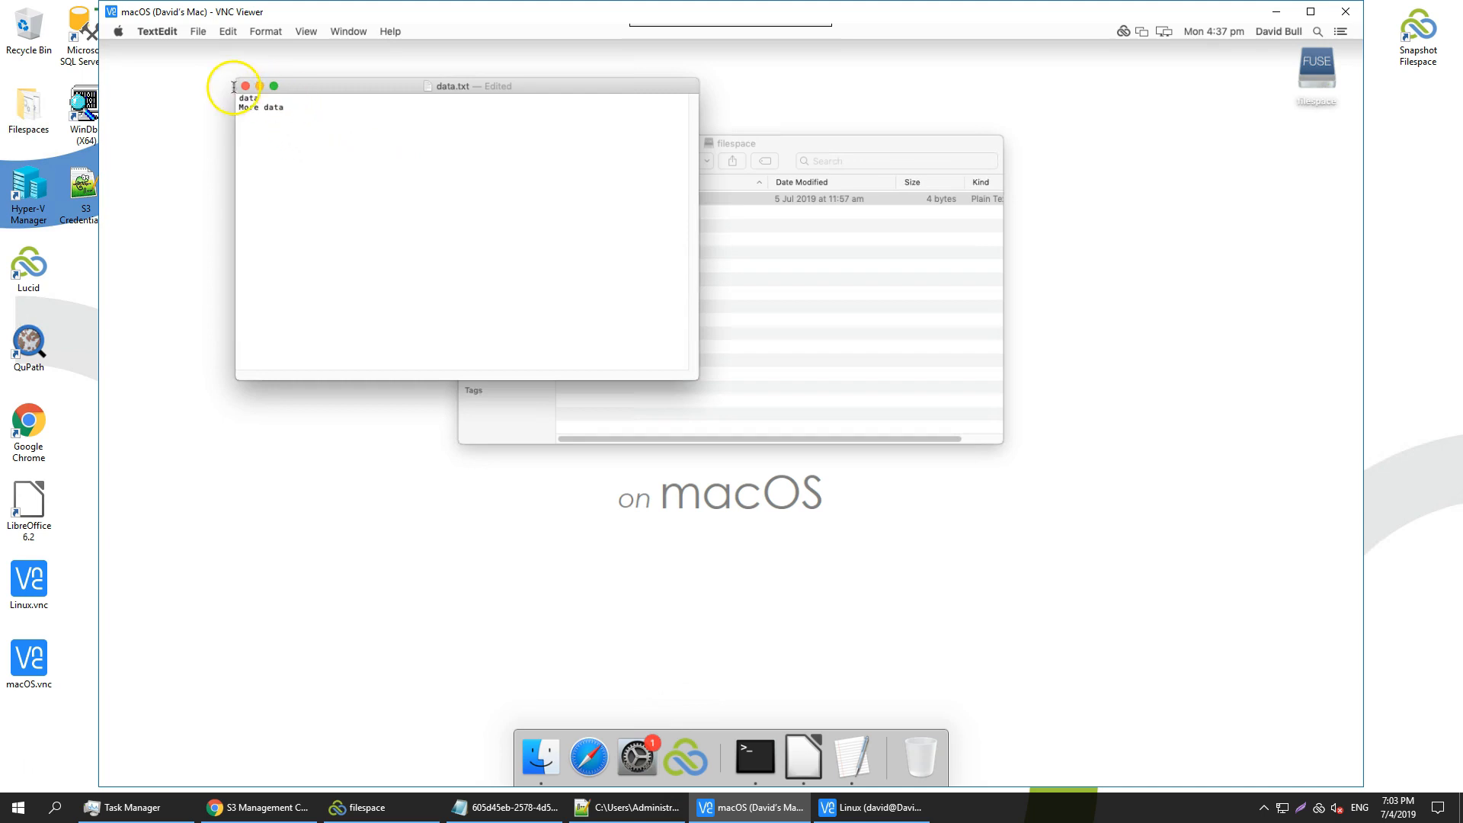
{"action": "left_click", "coordinate": [244, 86]}
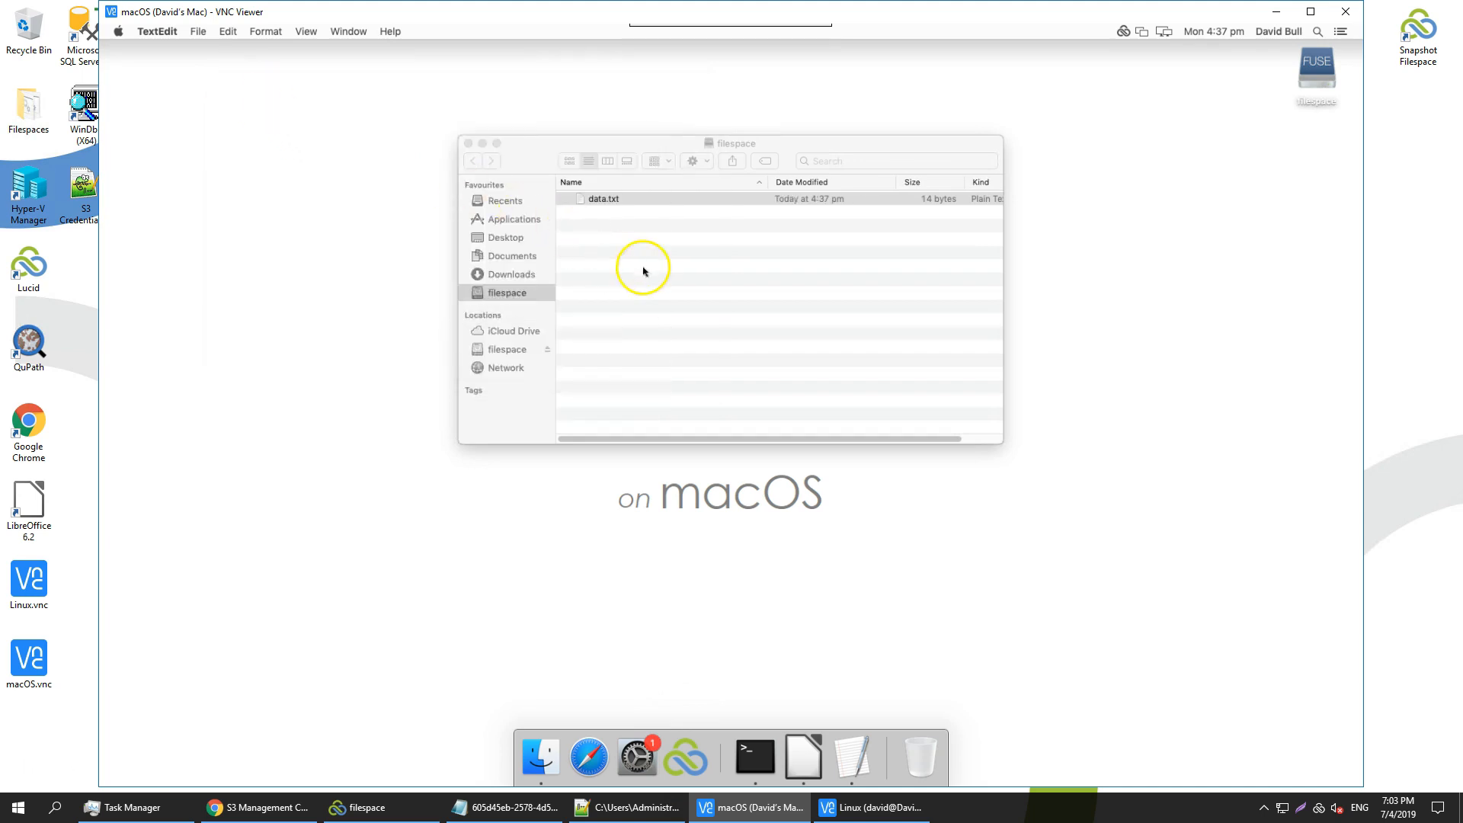
Log Linux LucidLink into filespace.acme as root, then open data.txt from the filespace folder
{"action": "left_click", "coordinate": [866, 807]}
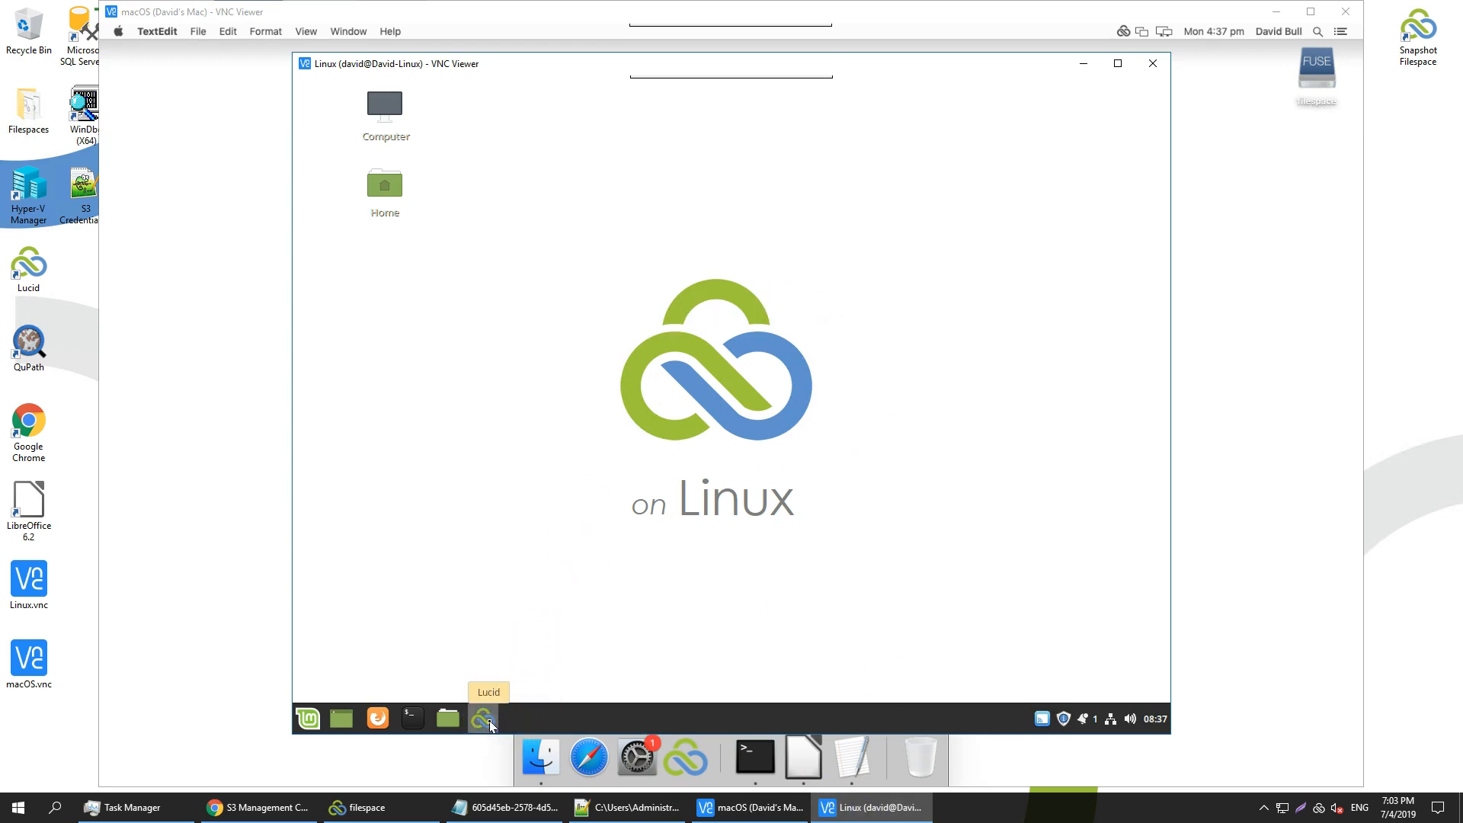
{"action": "type", "text": "filespace.acme"}
{"action": "key", "text": "Tab"}
{"action": "type", "text": "root"}
{"action": "key", "text": "Tab"}
{"action": "type", "text": "p••••"}
{"action": "key", "text": "Return"}
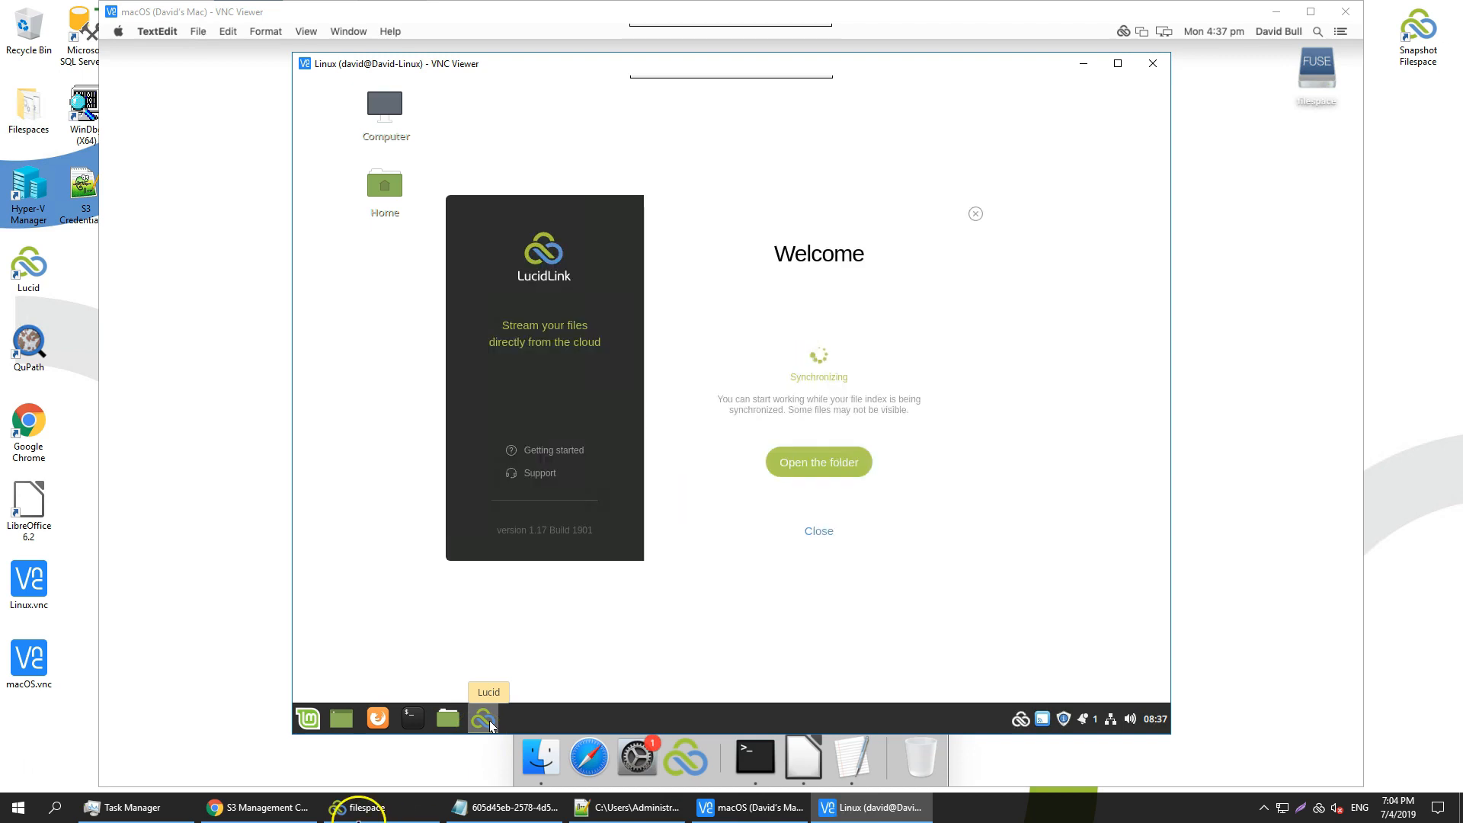
{"action": "left_click", "coordinate": [793, 462]}
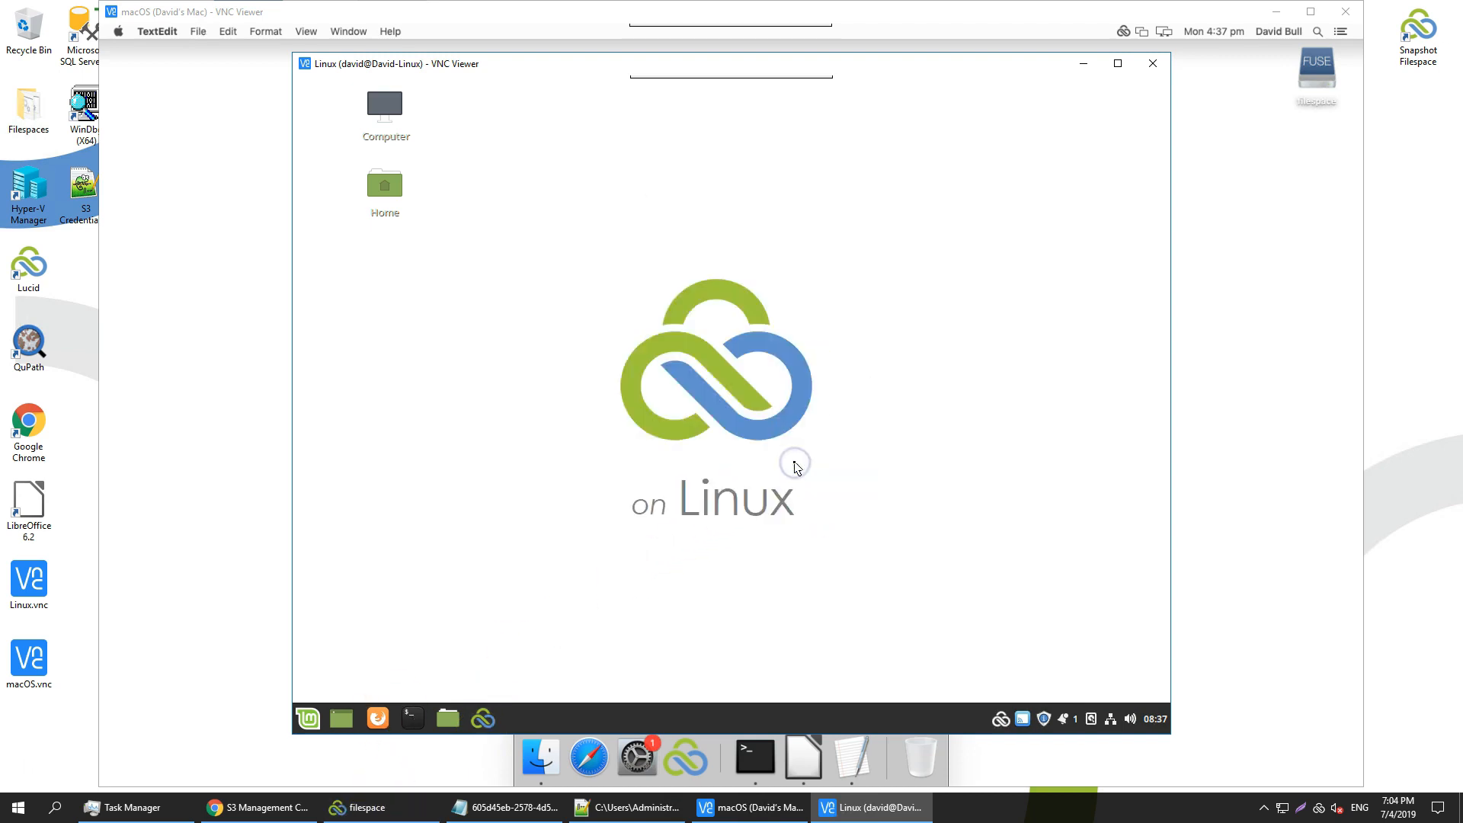
{"action": "double_click", "coordinate": [689, 317]}
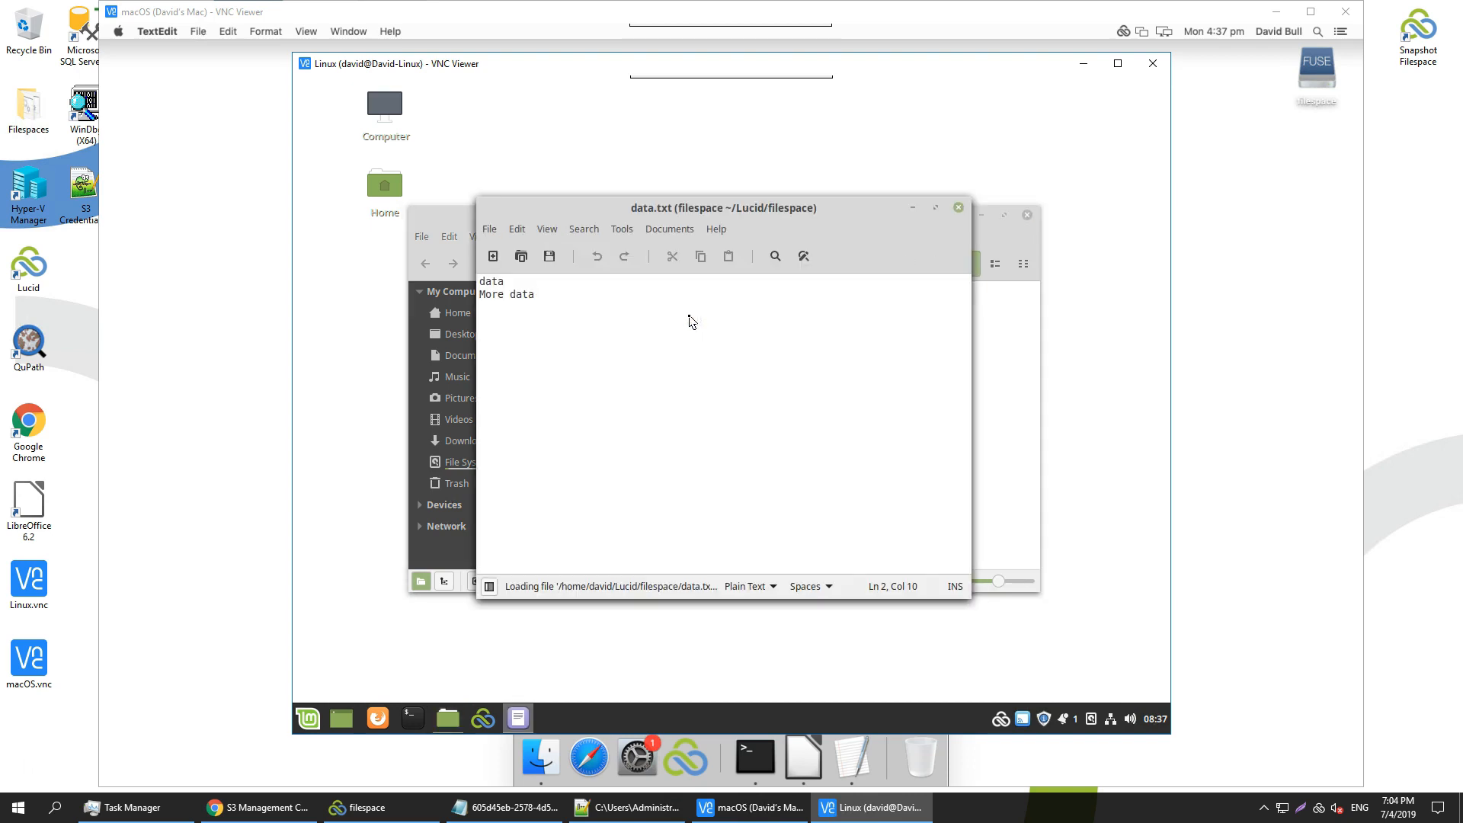
Add 'something else' as the third line of data.txt, save, and close the editor
{"action": "key", "text": "Return"}
{"action": "type", "text": "something else"}
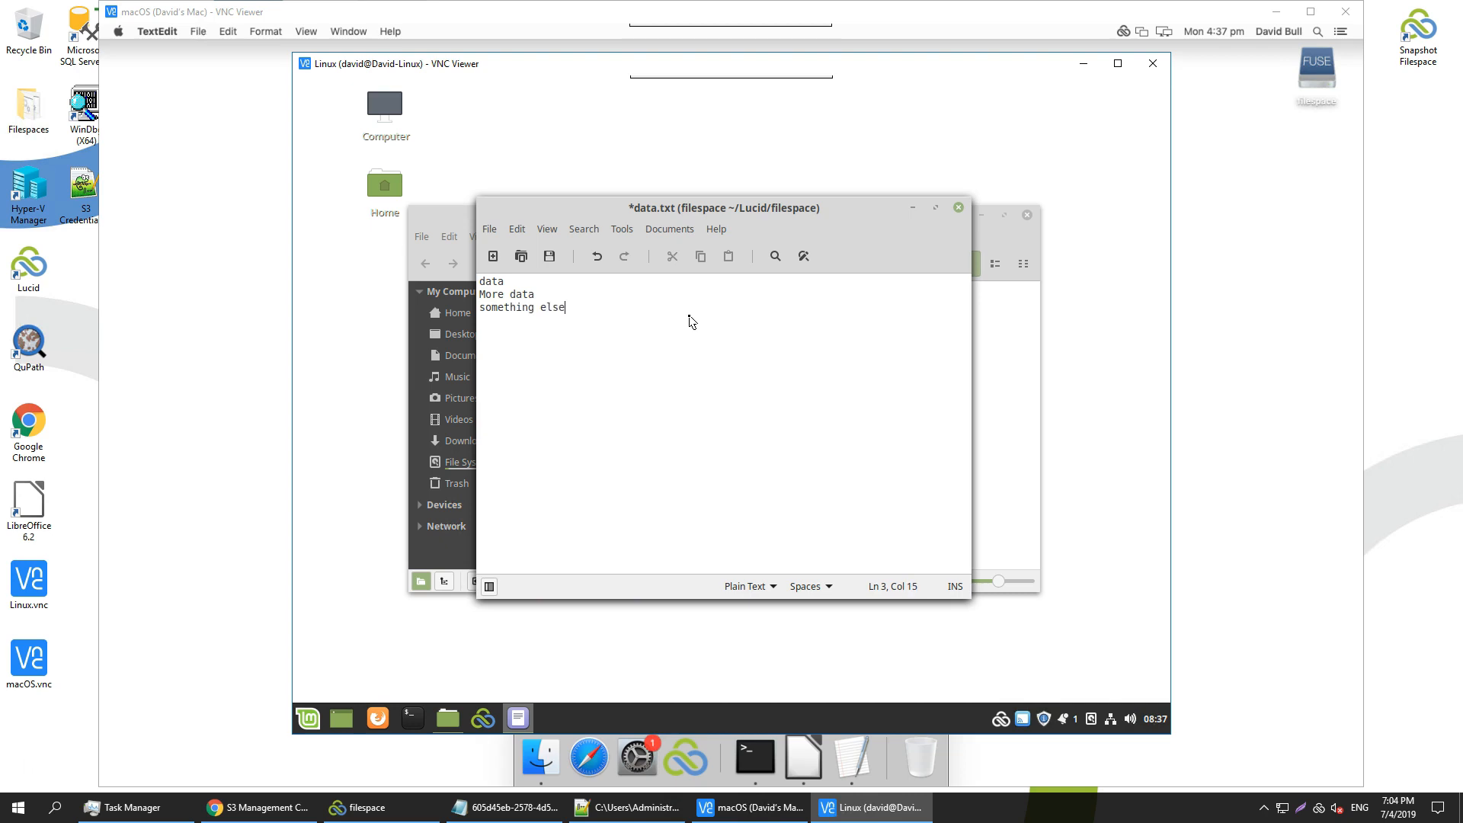
{"action": "left_click", "coordinate": [549, 257]}
{"action": "left_click", "coordinate": [962, 211]}
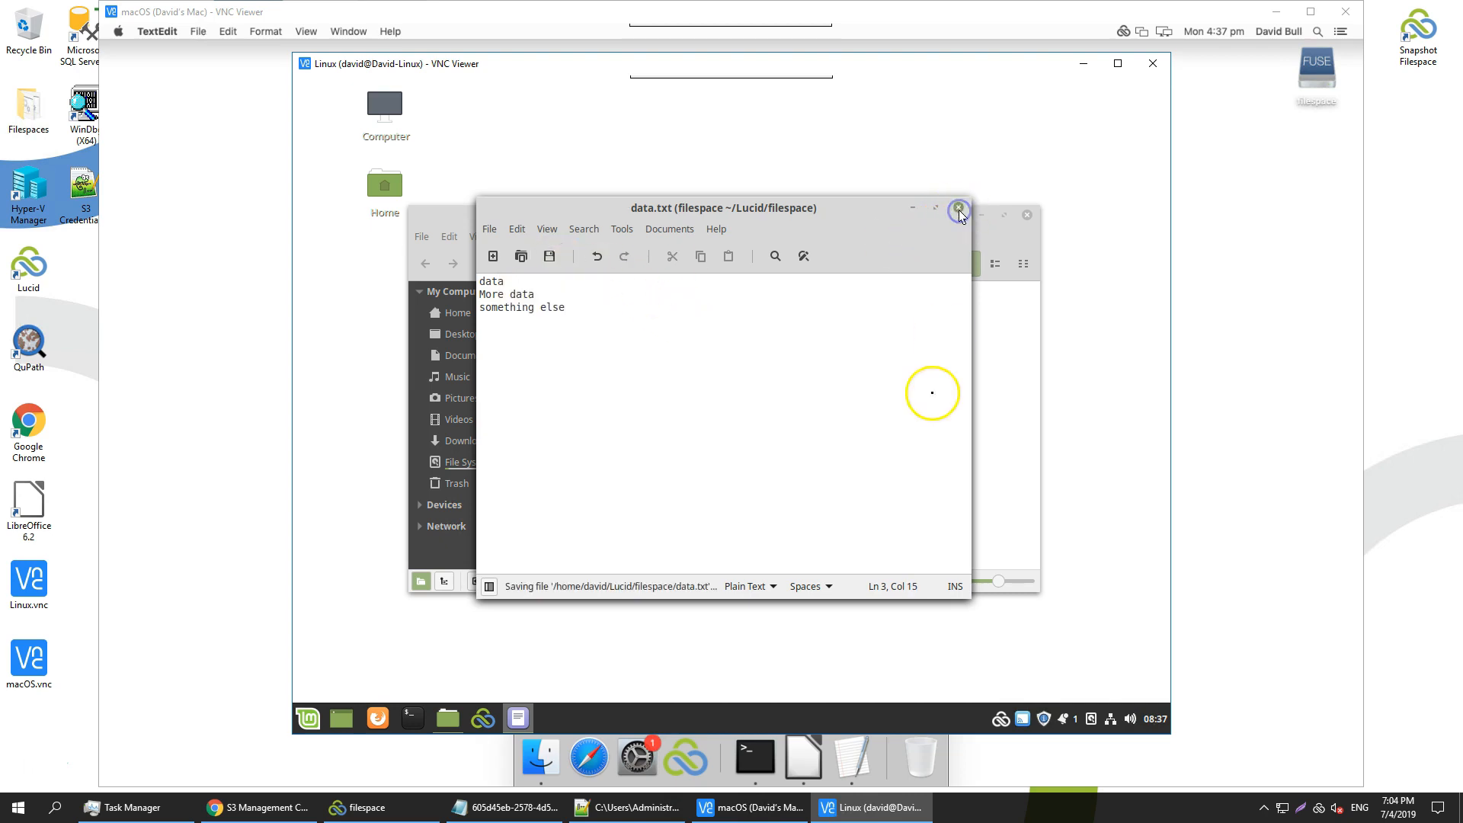
Open data.txt from the Windows filespace folder in Notepad++ and reload it to show all three lines
{"action": "left_click", "coordinate": [401, 817]}
{"action": "double_click", "coordinate": [529, 422]}
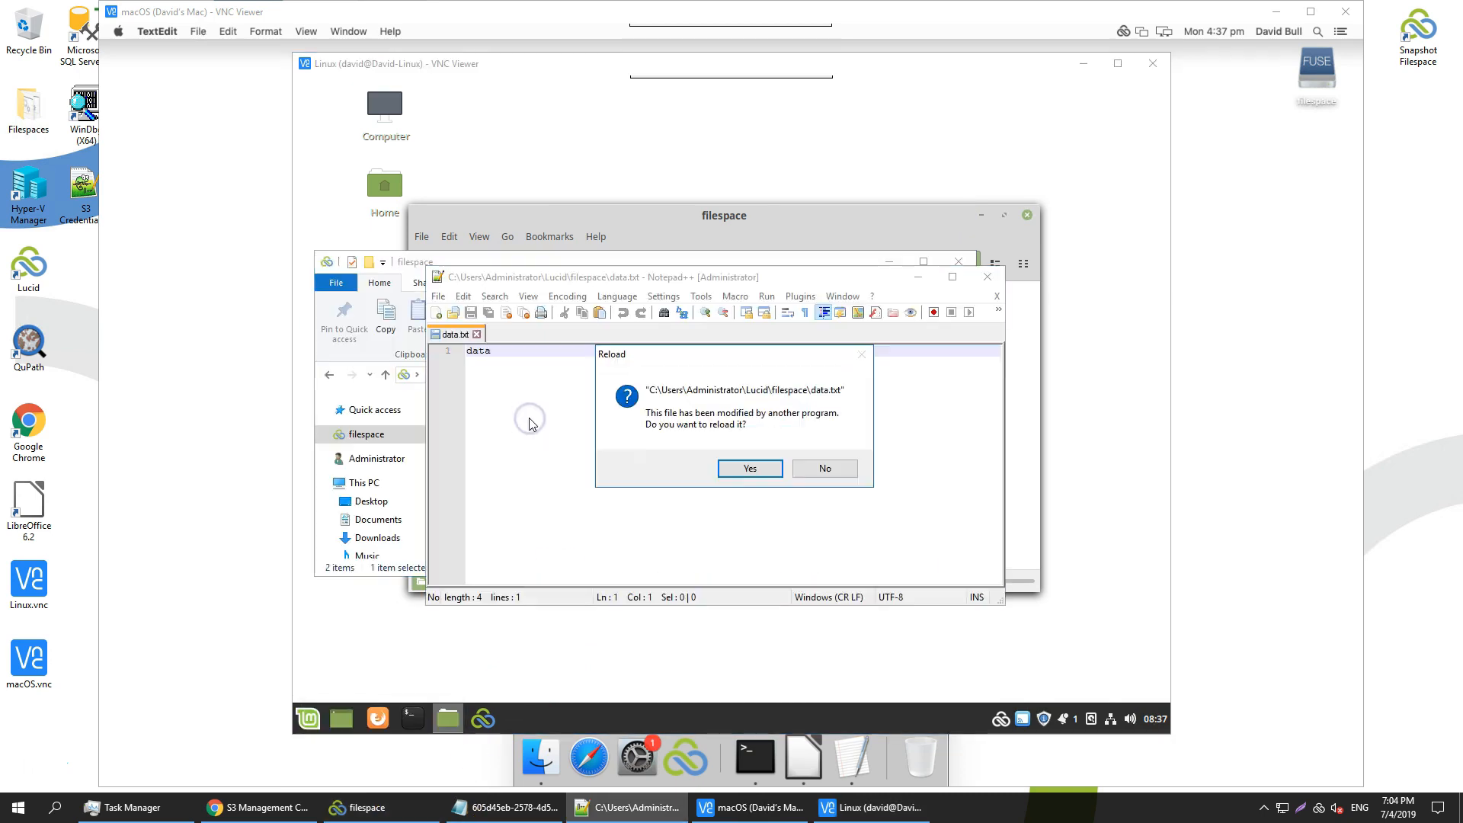
{"action": "left_click", "coordinate": [744, 468]}
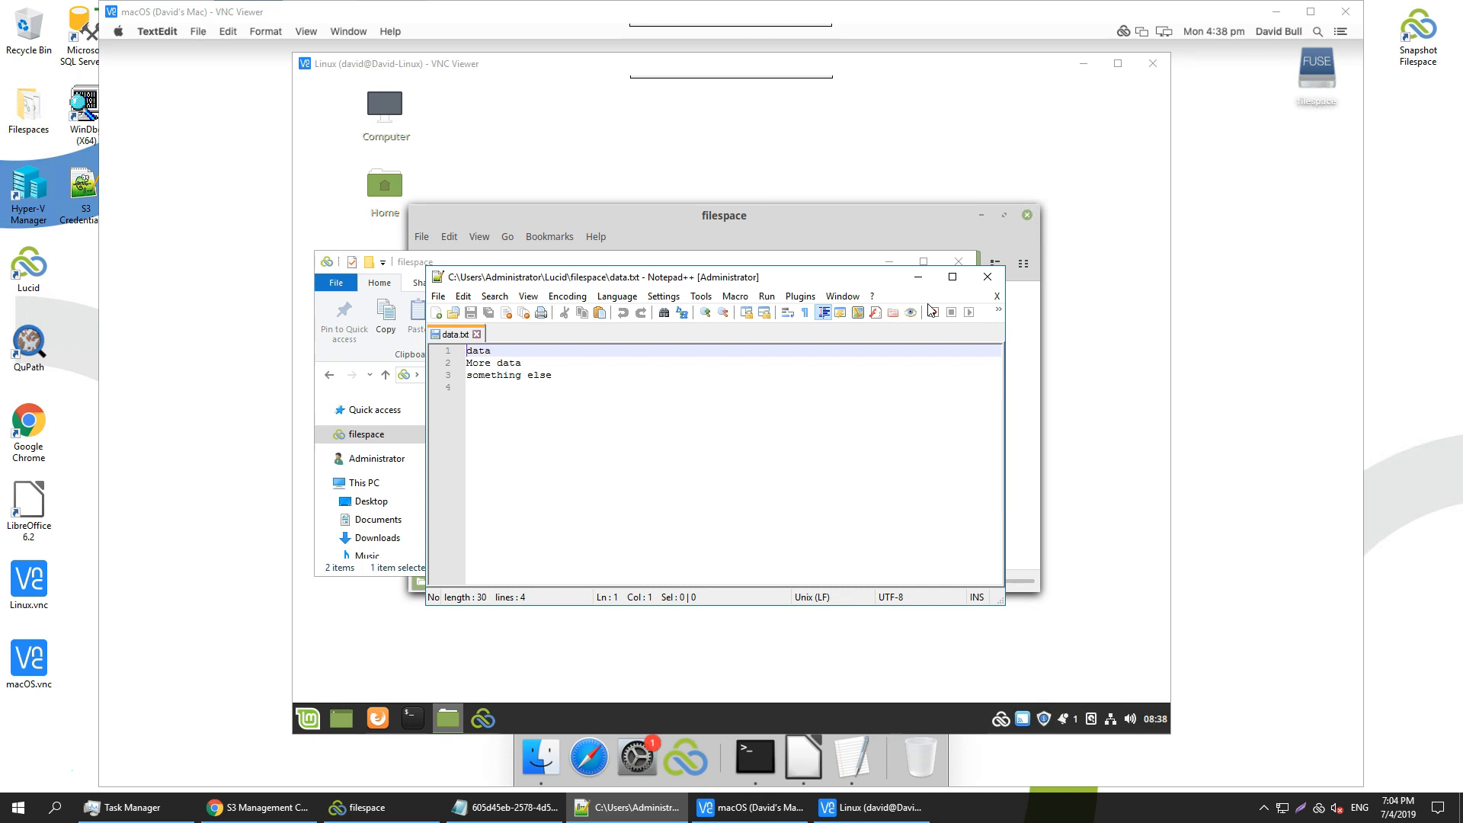
Open Command Prompt and run 'lucid' to list its available commands
{"action": "key", "text": "super+r"}
{"action": "type", "text": "cmd"}
{"action": "key", "text": "Return"}
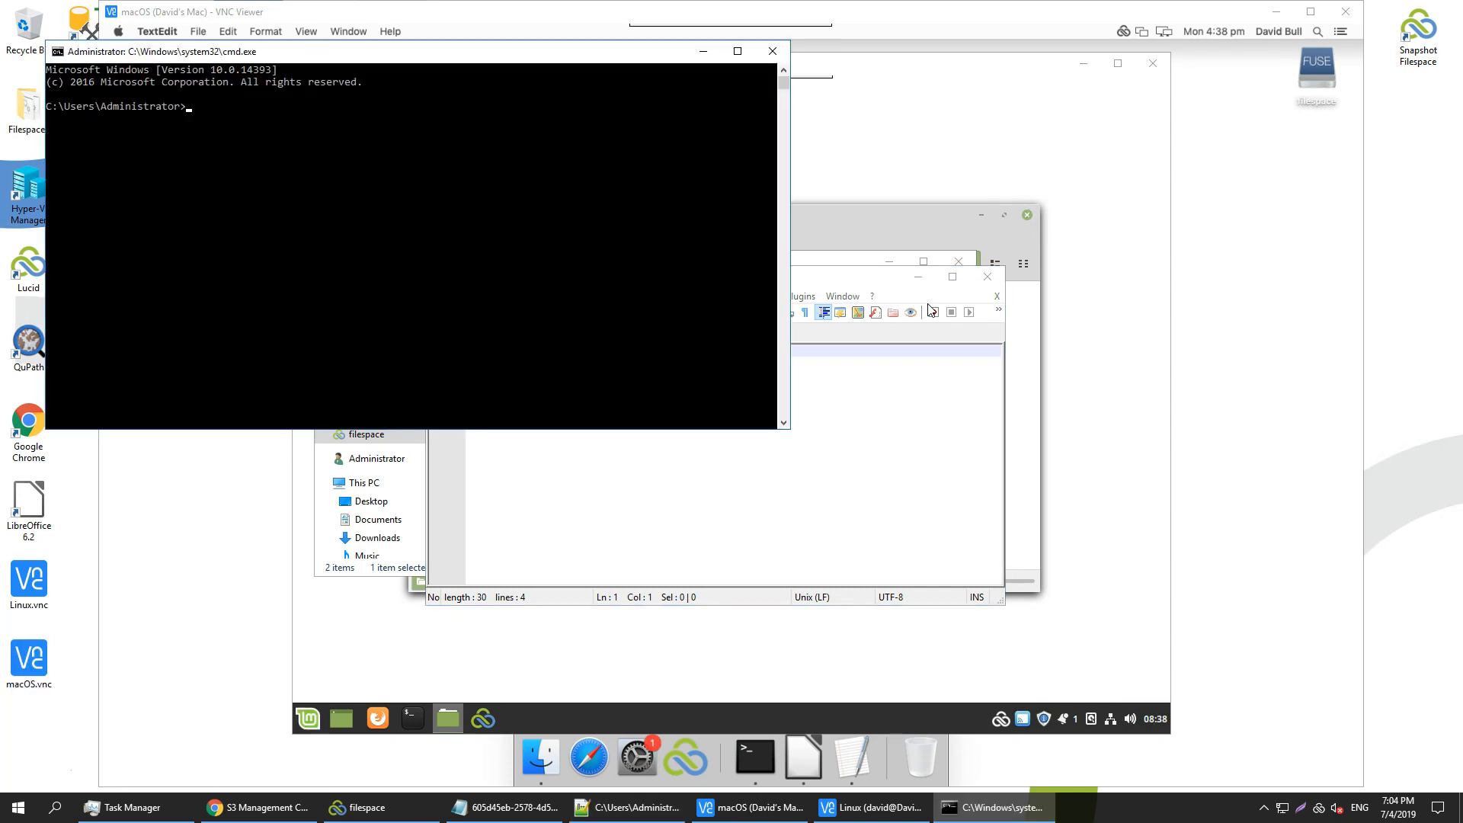
{"action": "type", "text": "lucid"}
{"action": "key", "text": "Return"}
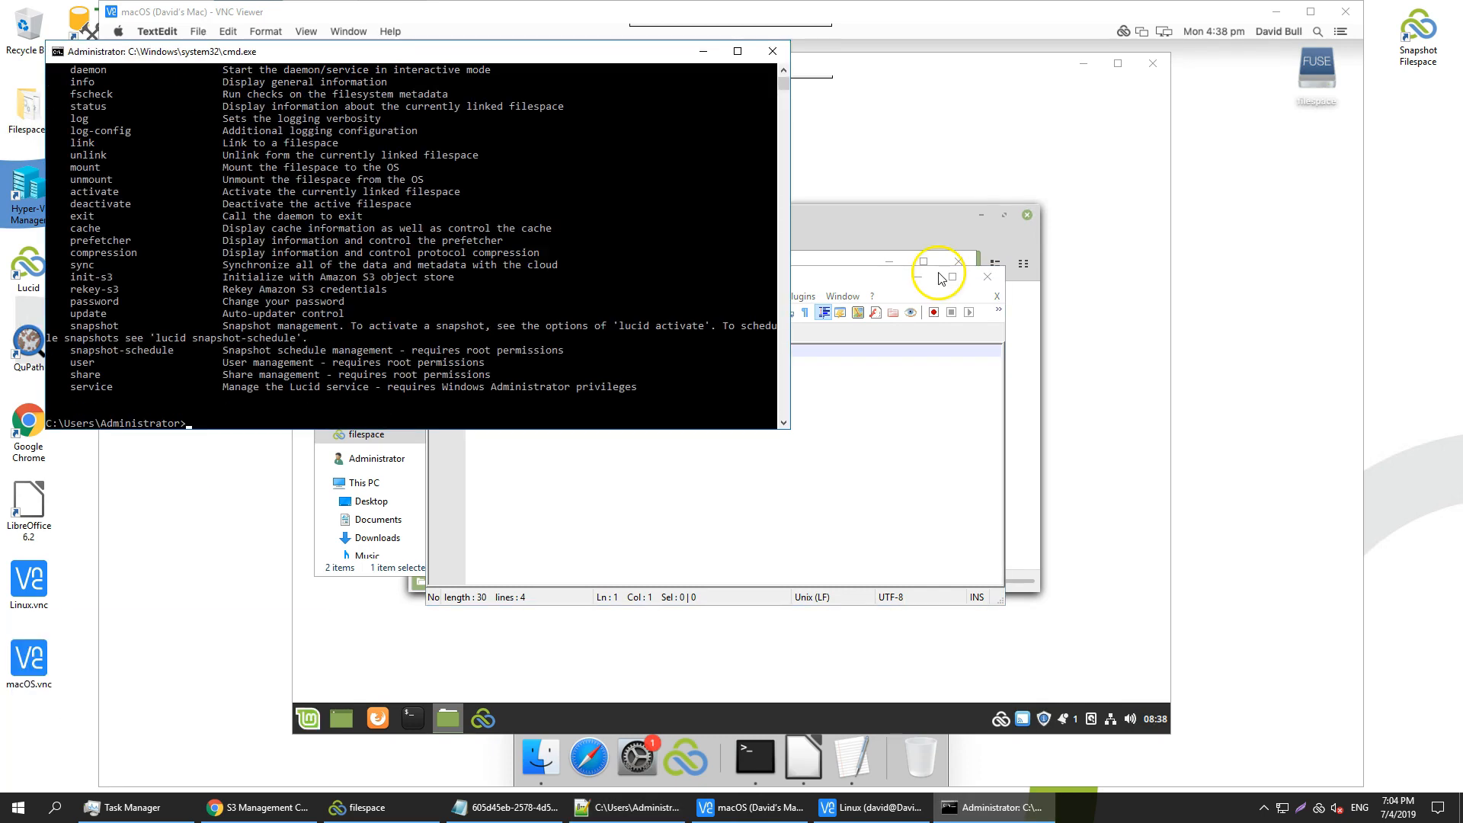
{"action": "left_click_drag", "start_coordinate": [692, 430], "coordinate": [693, 608]}
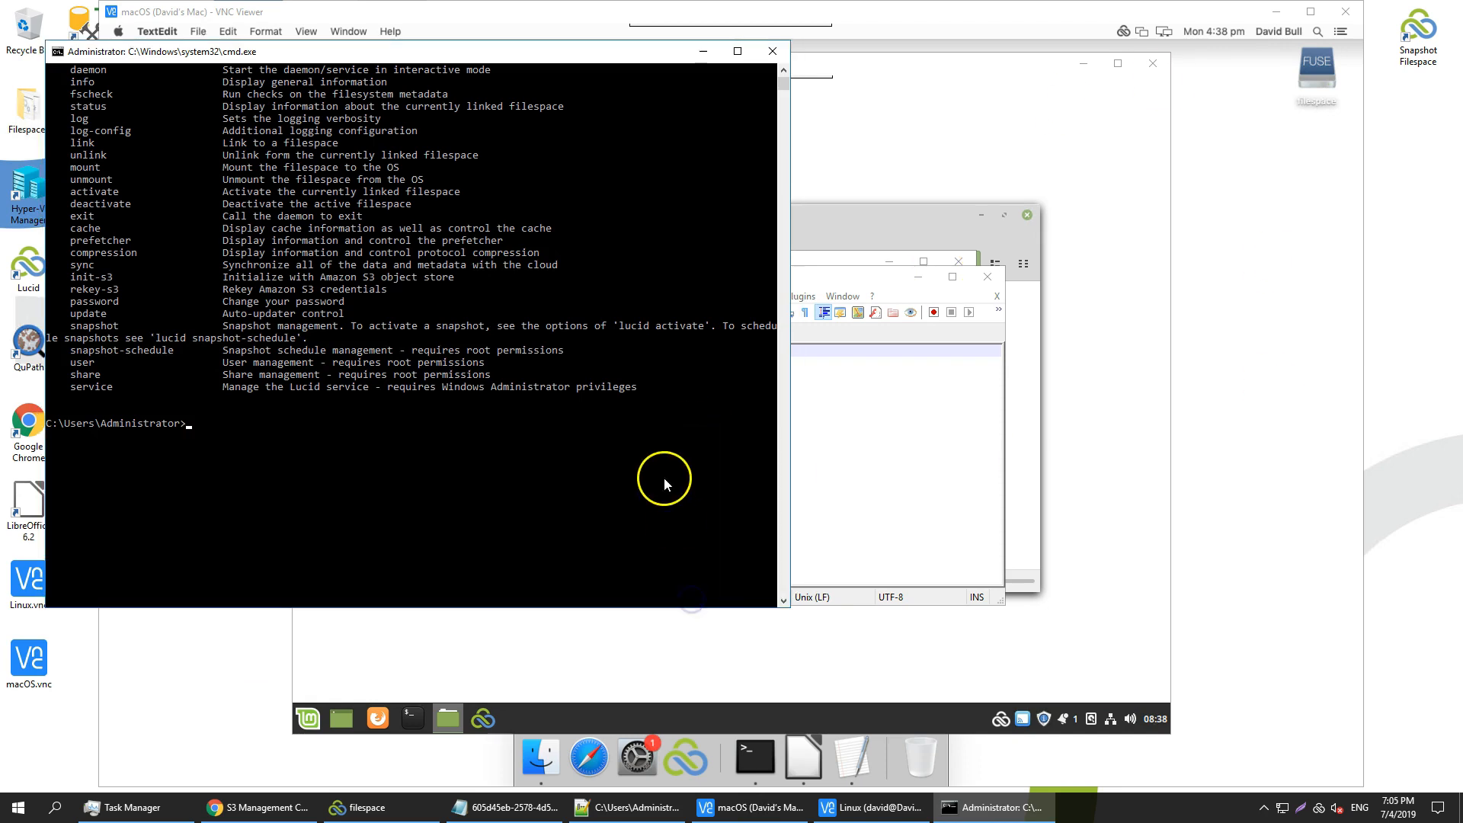
{"action": "scroll", "coordinate": [655, 457], "scroll_direction": "up", "scroll_amount": 5}
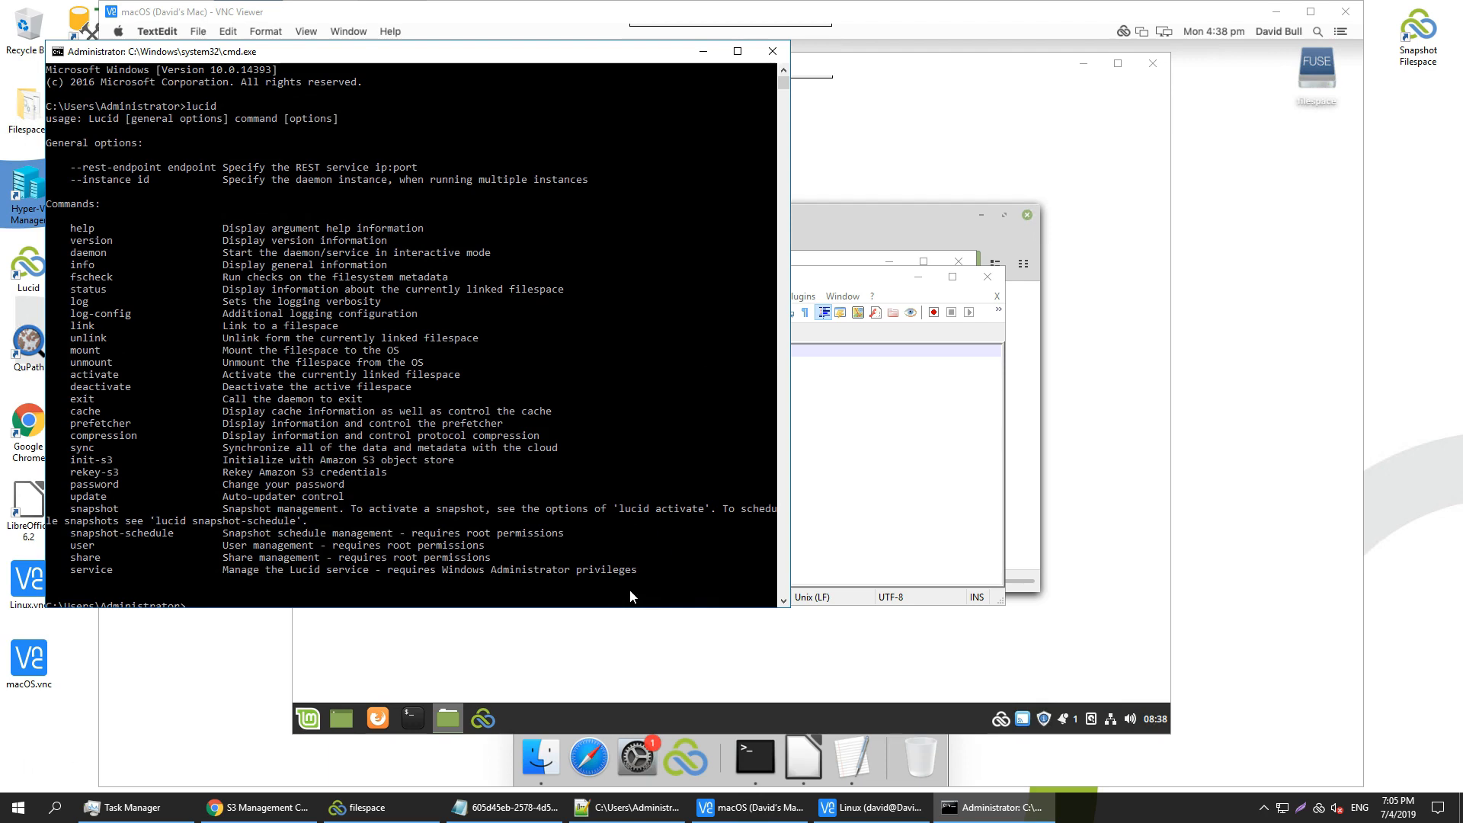
Run 'lucid unlink' to disconnect the filespace, then 'lucid exit' to stop the daemon
{"action": "left_click", "coordinate": [547, 628]}
{"action": "left_click", "coordinate": [532, 644]}
{"action": "left_click_drag", "start_coordinate": [538, 609], "coordinate": [538, 636]}
{"action": "type", "text": "luci"}
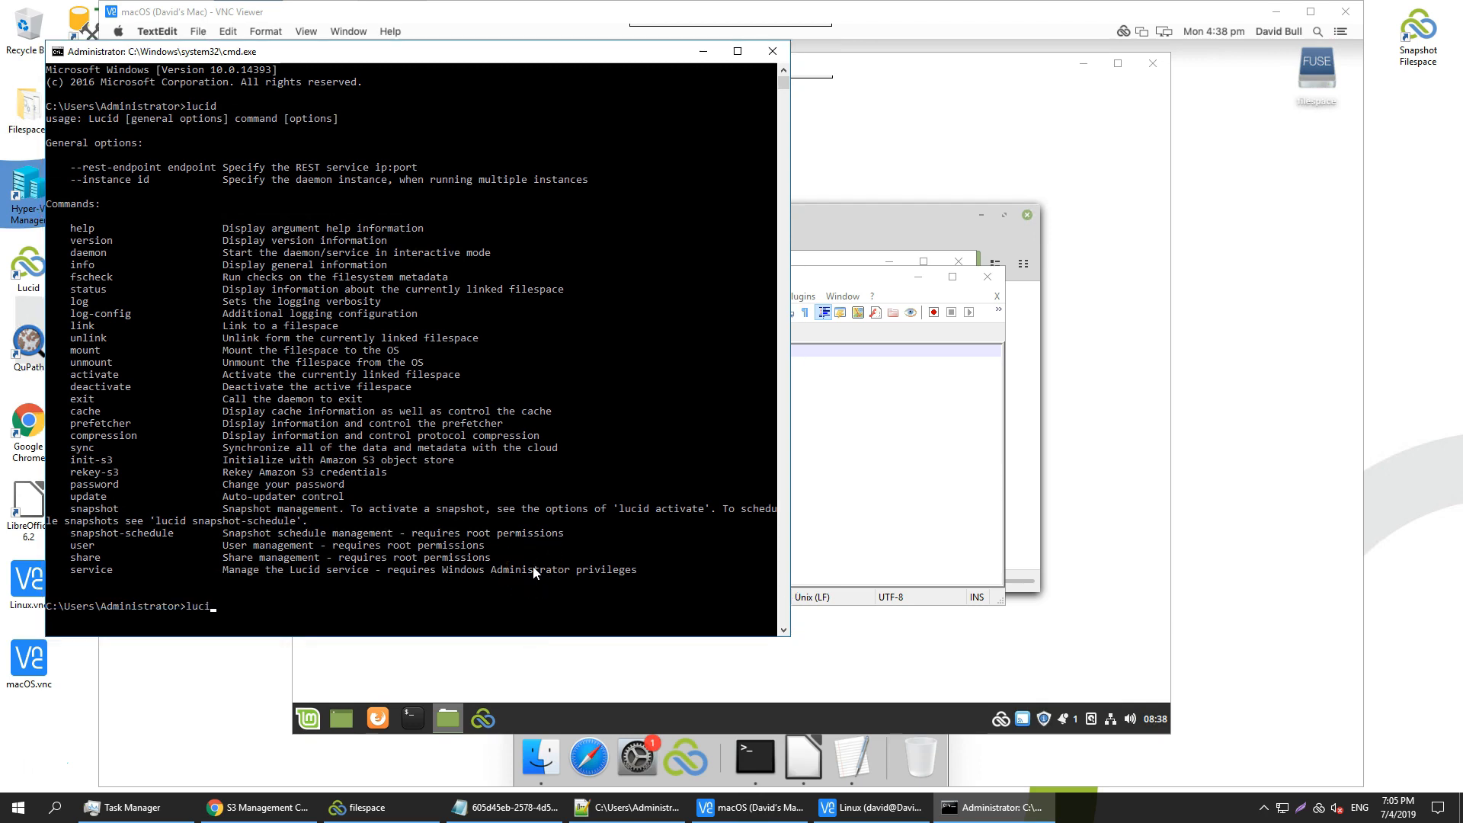
{"action": "type", "text": "d unlink"}
{"action": "left_click", "coordinate": [619, 374]}
{"action": "key", "text": "Return"}
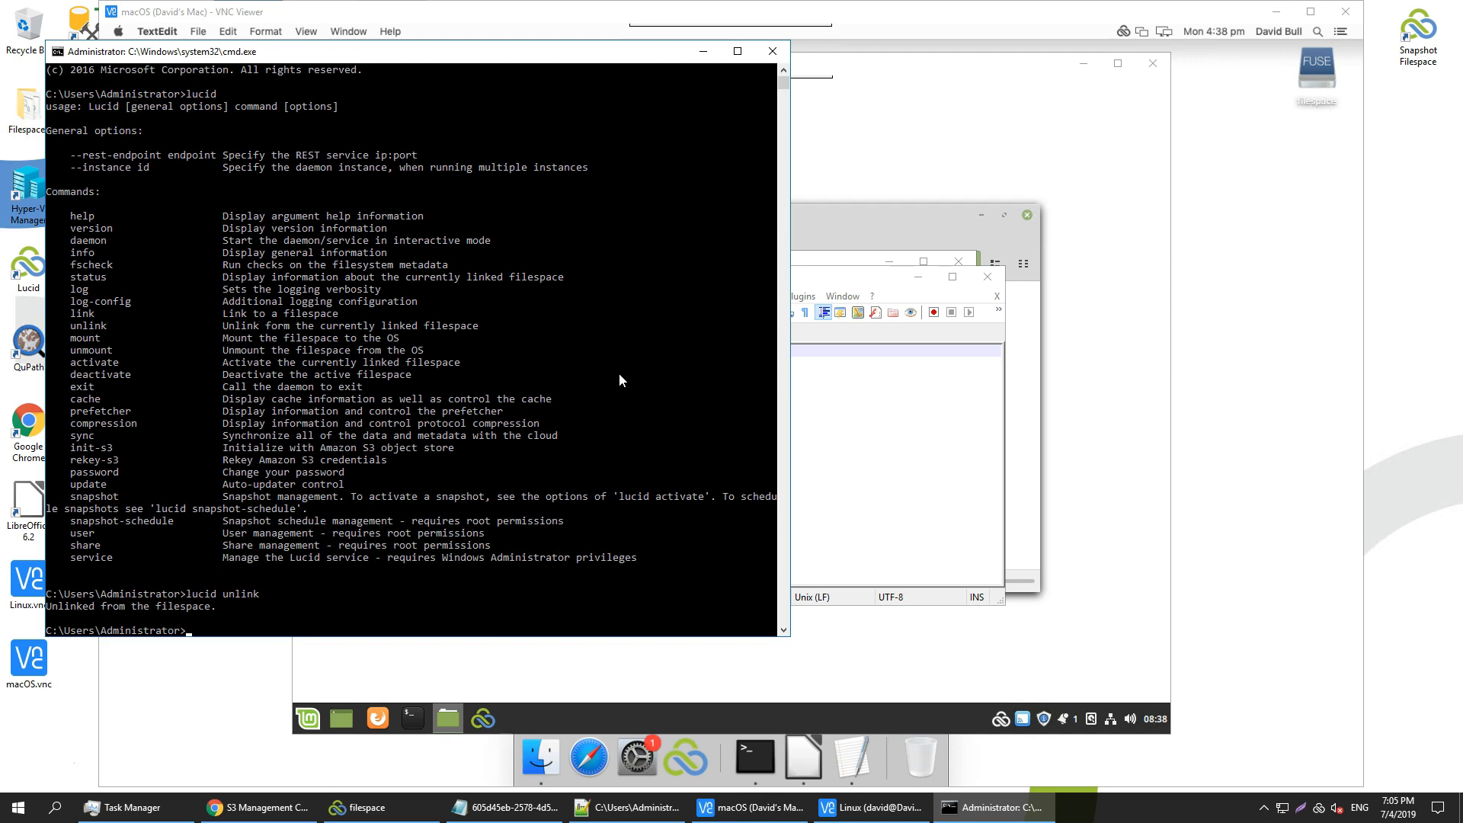
{"action": "type", "text": "lucid exit"}
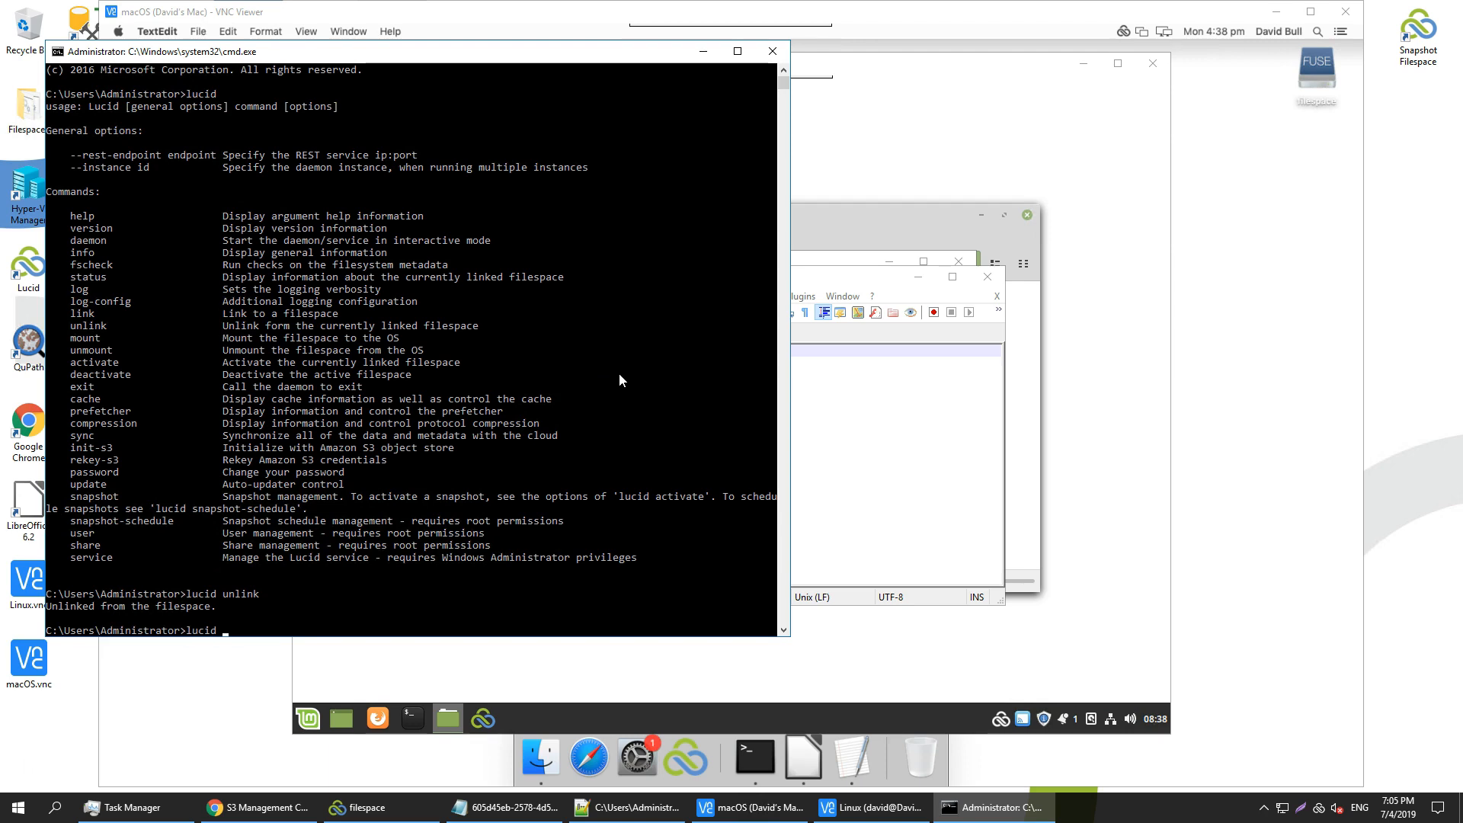
{"action": "key", "text": "Return"}
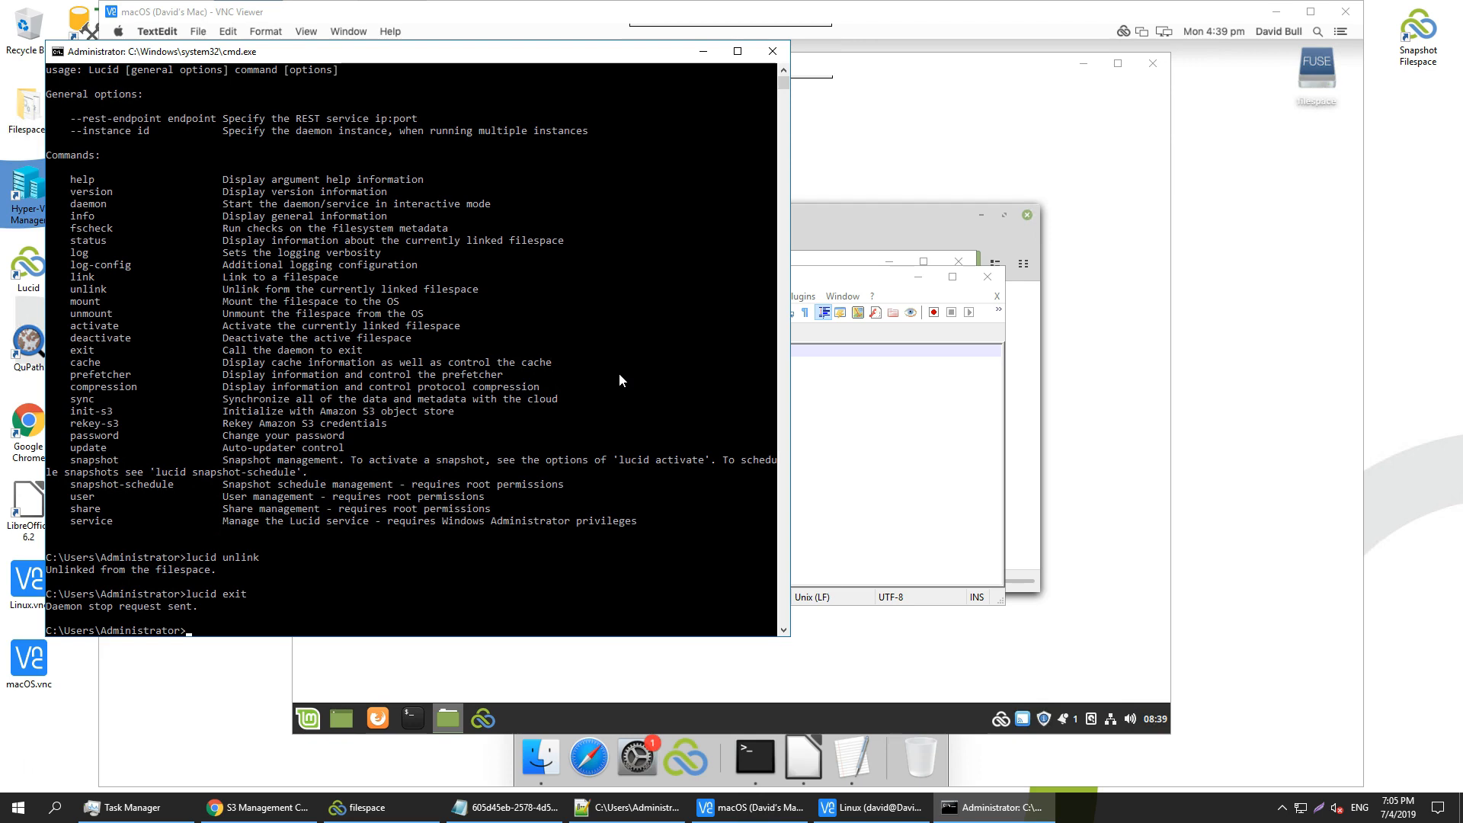
Run 'lucid daemon --fs filespace.acme --mount-point L:' and submit the filespace password
{"action": "type", "text": "lucid daemon --fs filespace.acme --mount-point"}
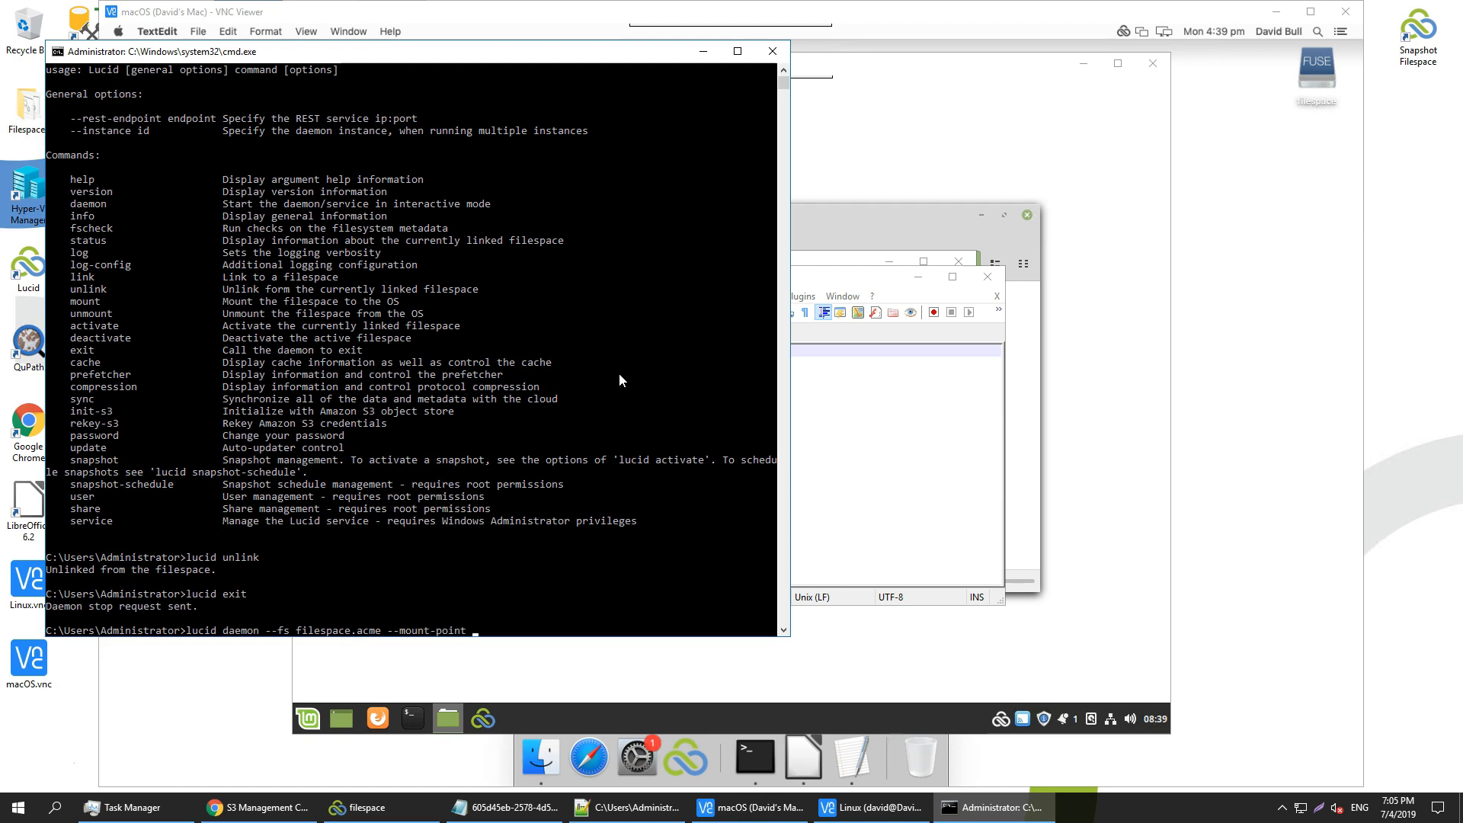
{"action": "type", "text": " L:"}
{"action": "key", "text": "Return"}
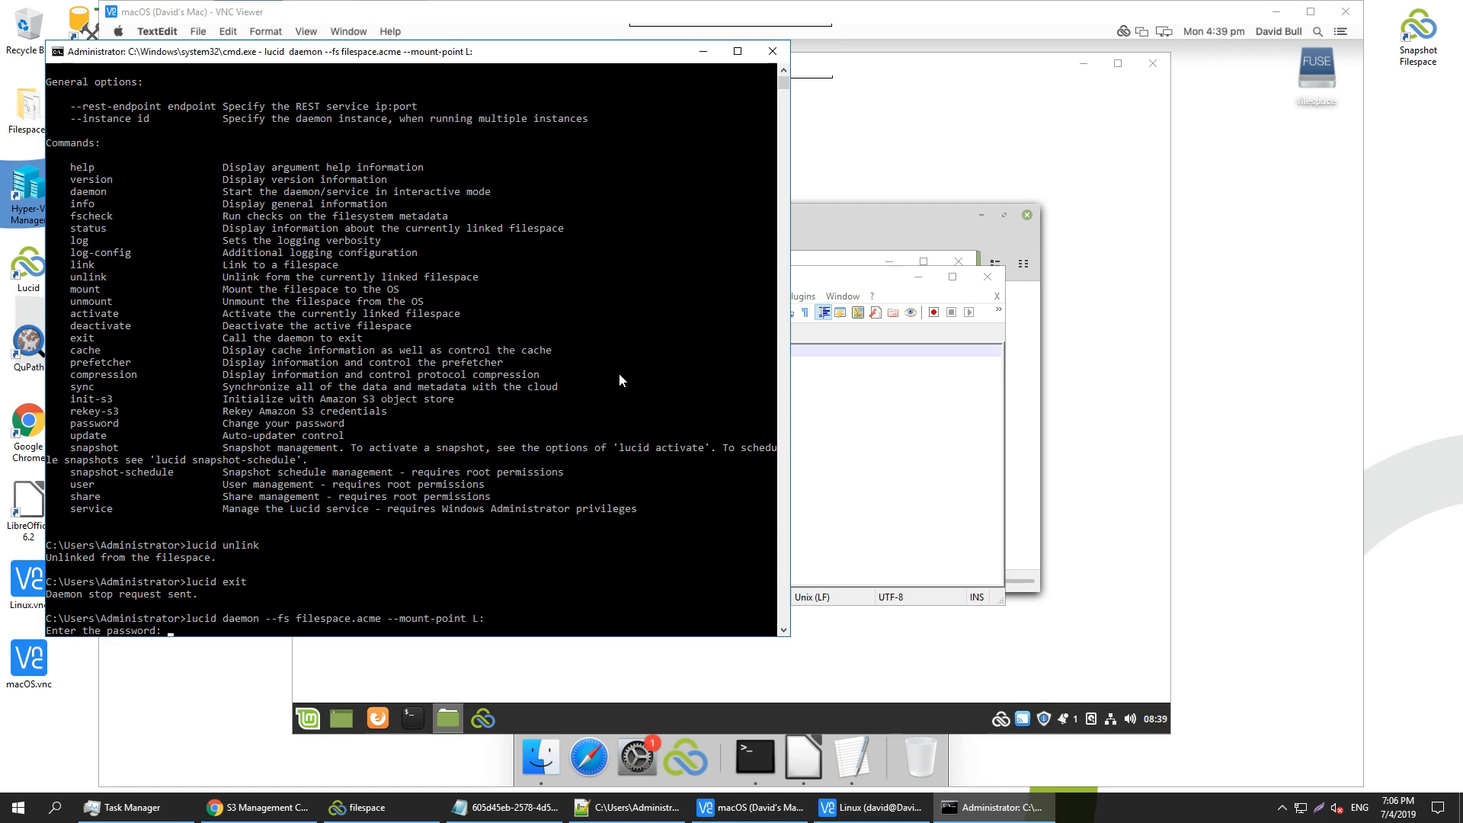
{"action": "key", "text": "Return"}
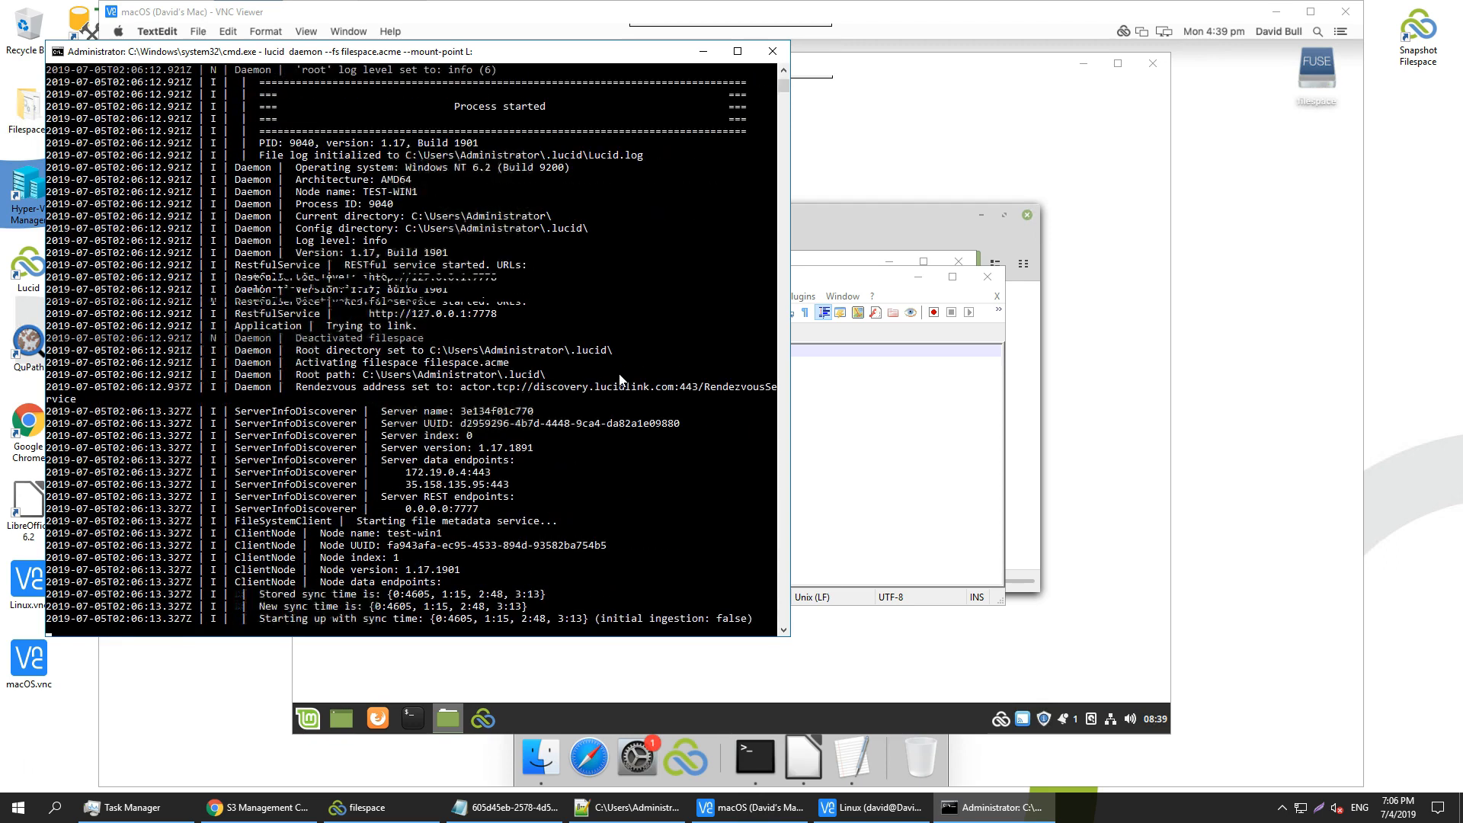
Minimize the console, then open data.txt on the LUCID (L:) drive via This PC in File Explorer
{"action": "left_click", "coordinate": [702, 53]}
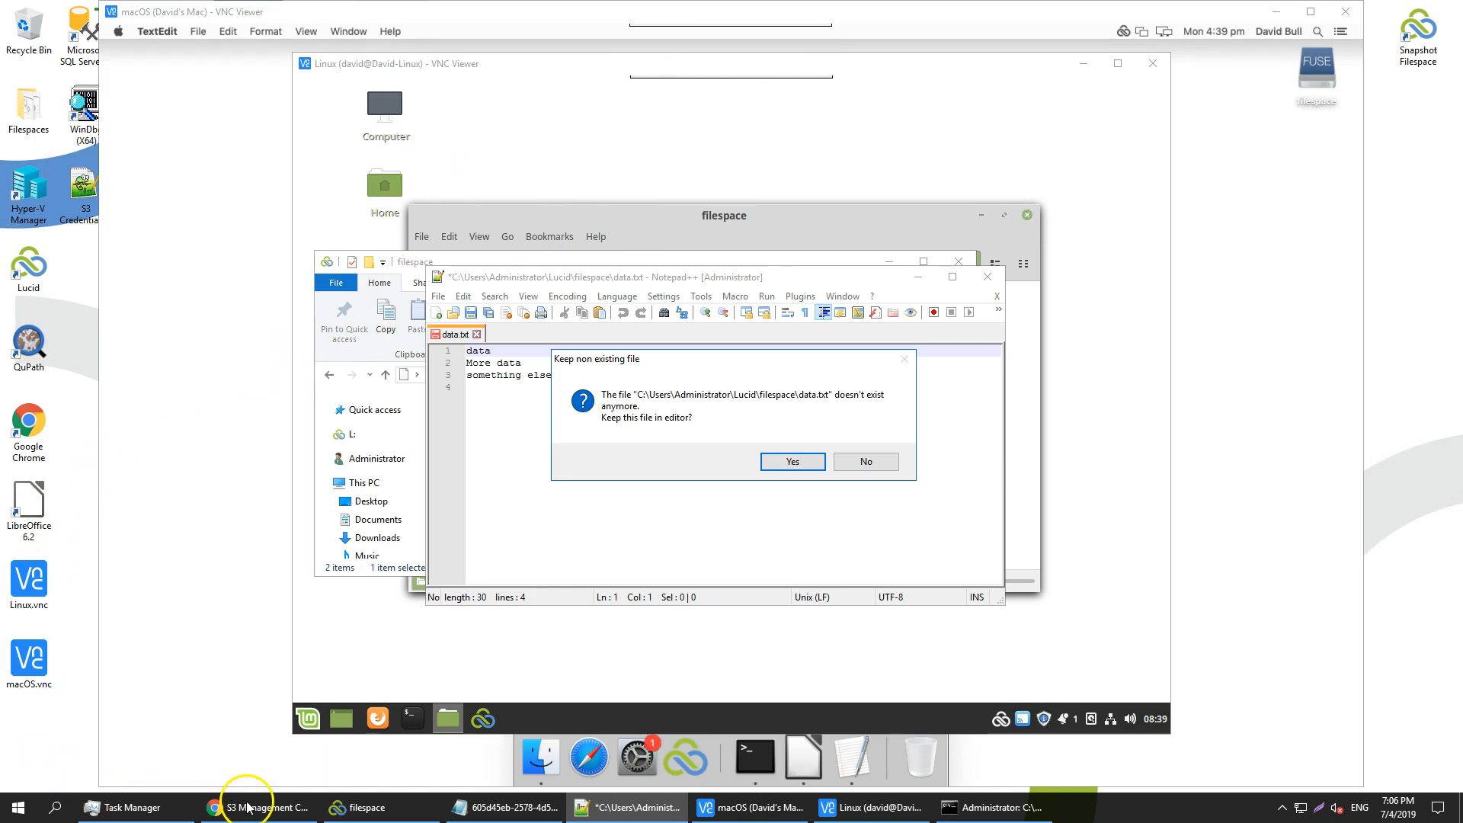
{"action": "left_click", "coordinate": [372, 813]}
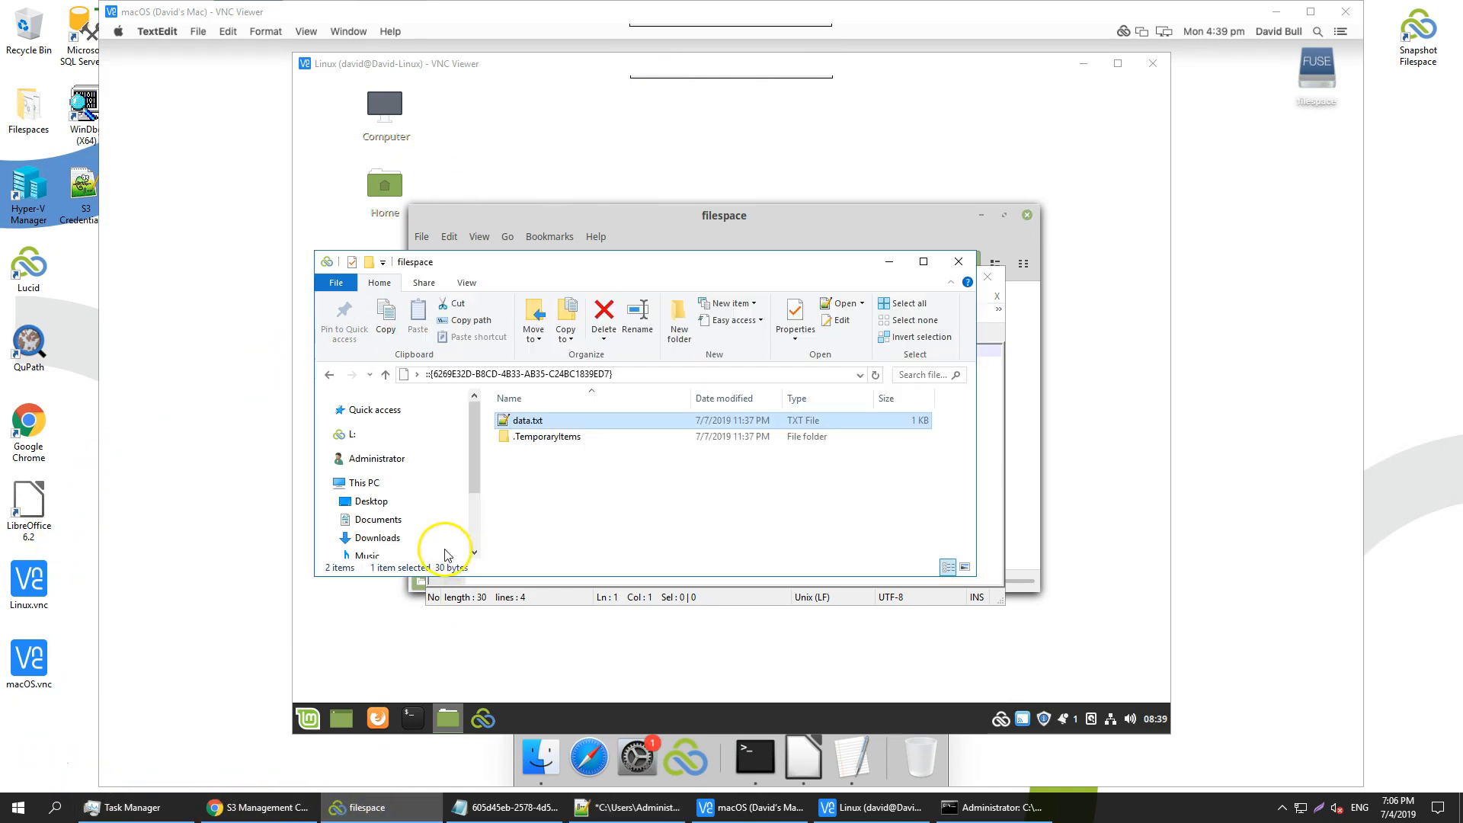
{"action": "left_click", "coordinate": [352, 435]}
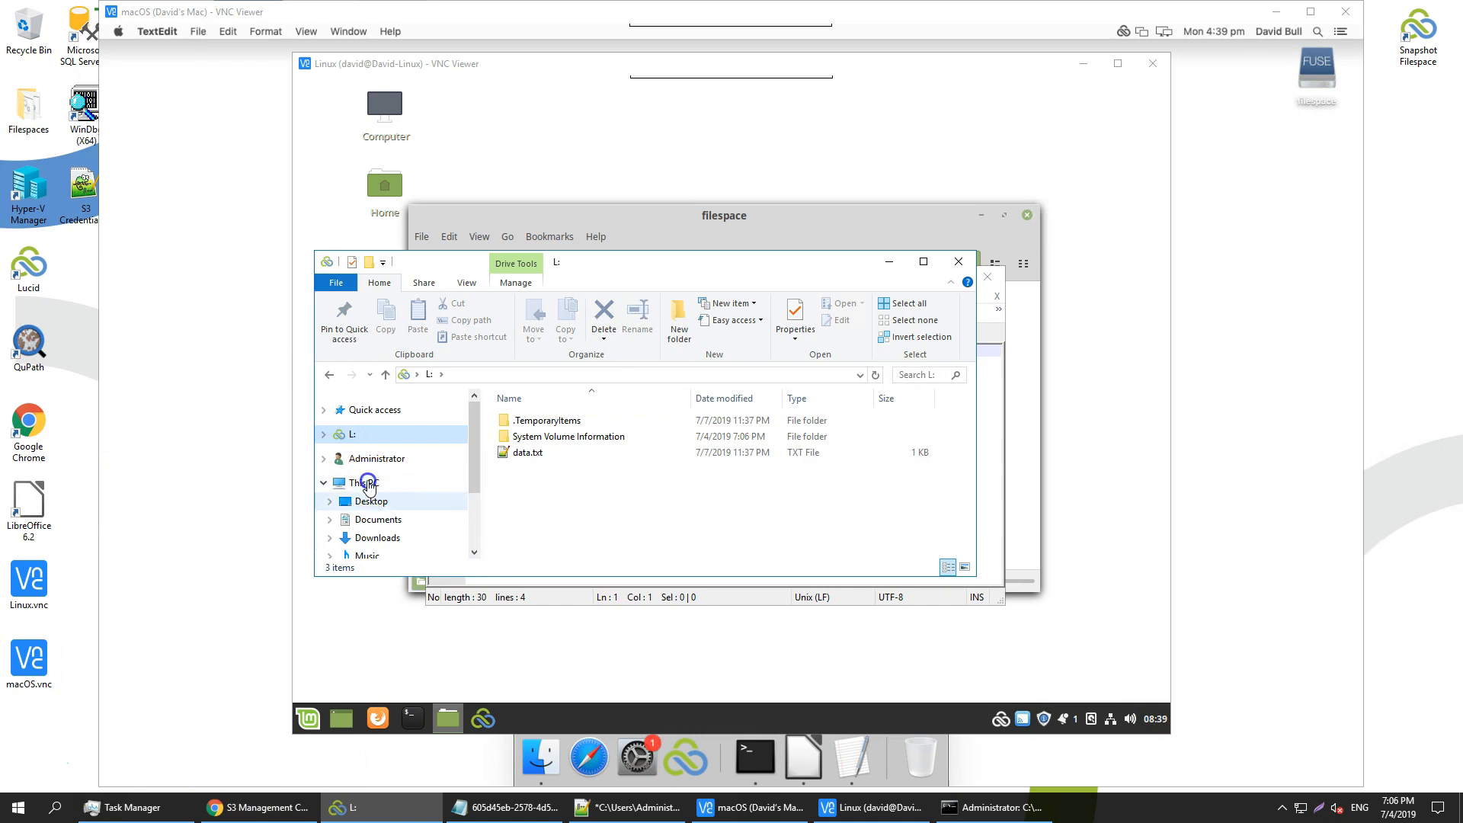
{"action": "left_click", "coordinate": [363, 482]}
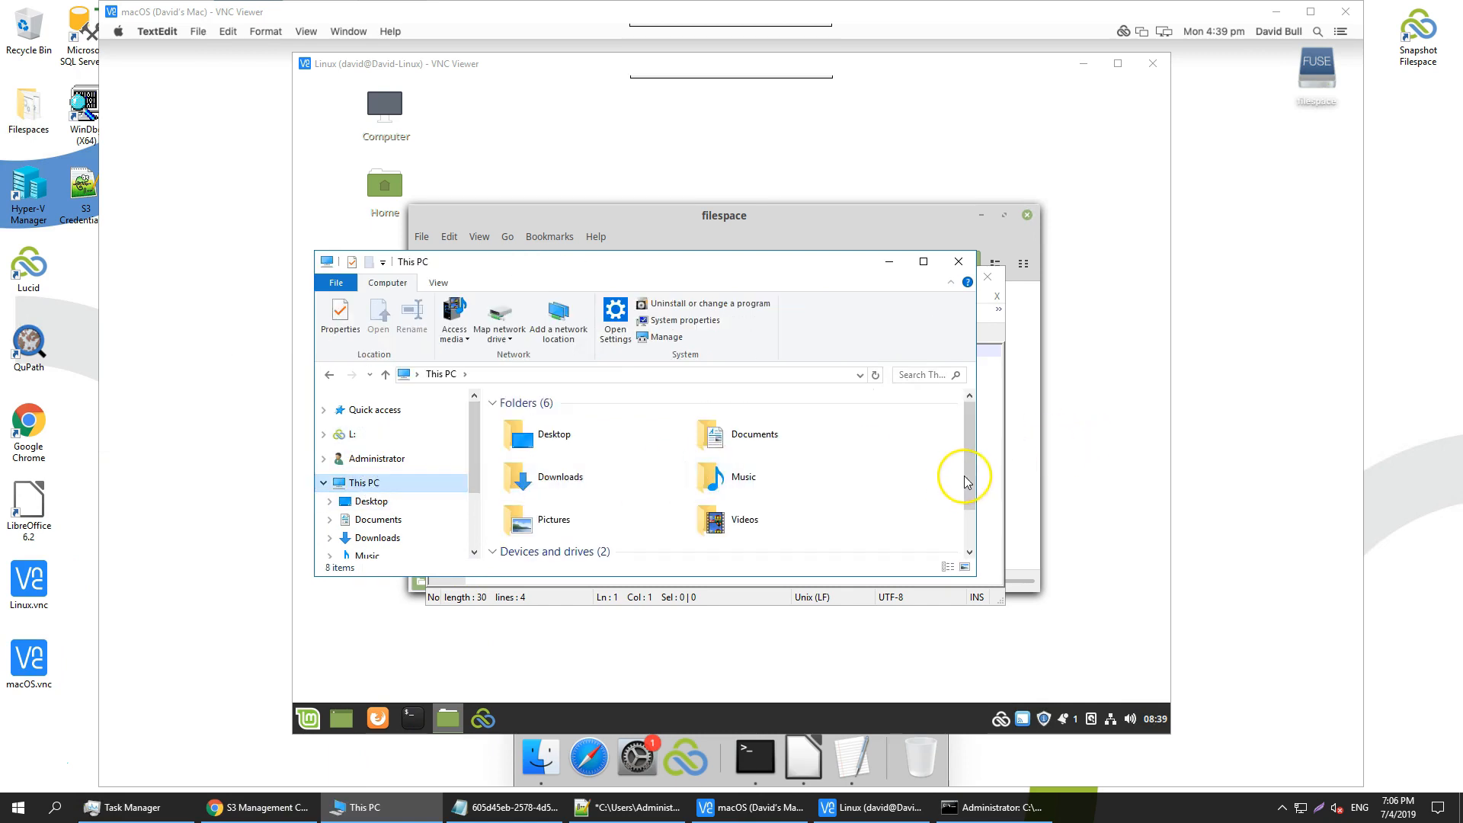
{"action": "left_click", "coordinate": [970, 553]}
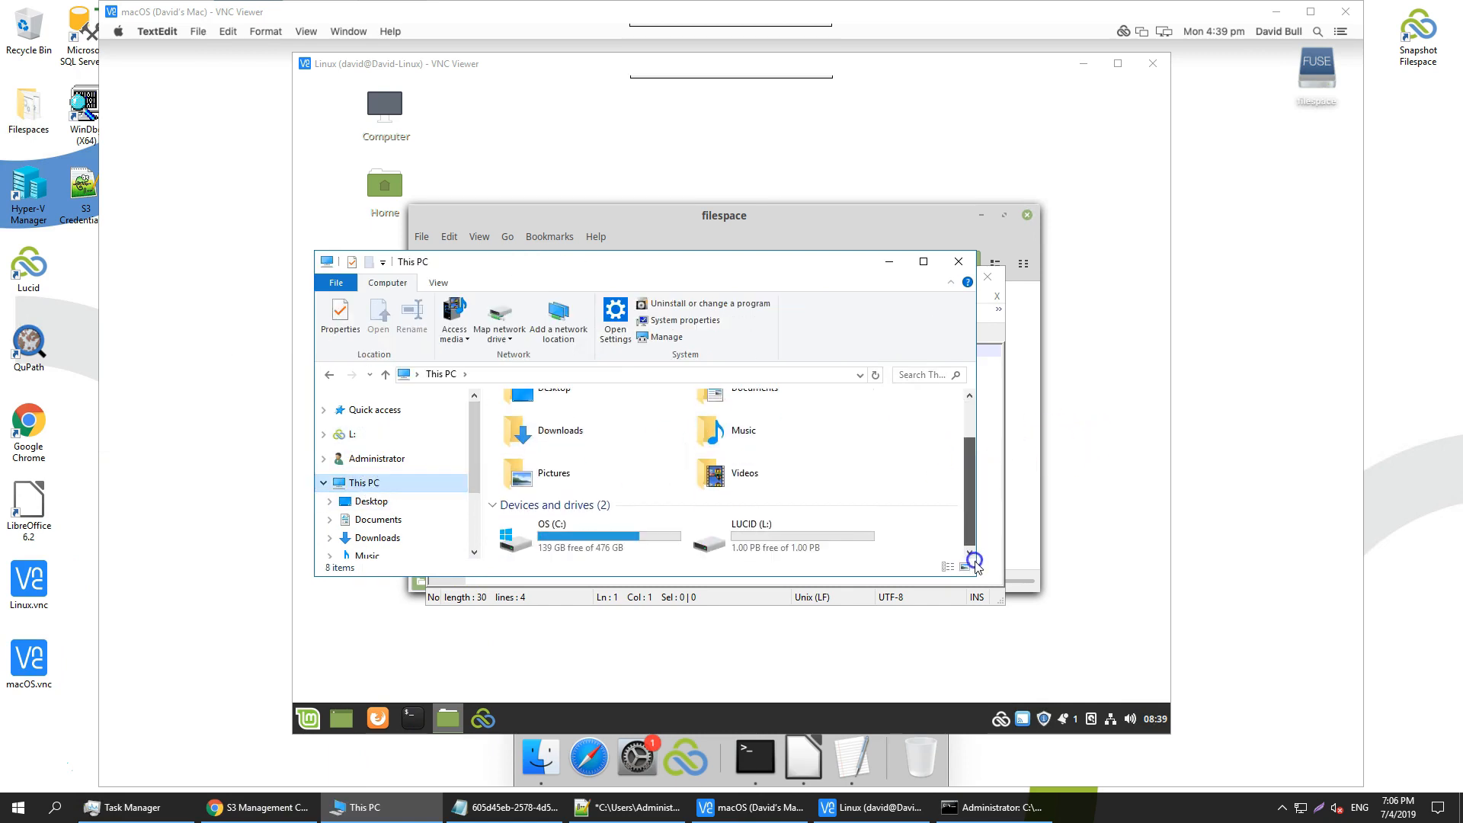
{"action": "left_click", "coordinate": [747, 539]}
{"action": "double_click", "coordinate": [748, 539]}
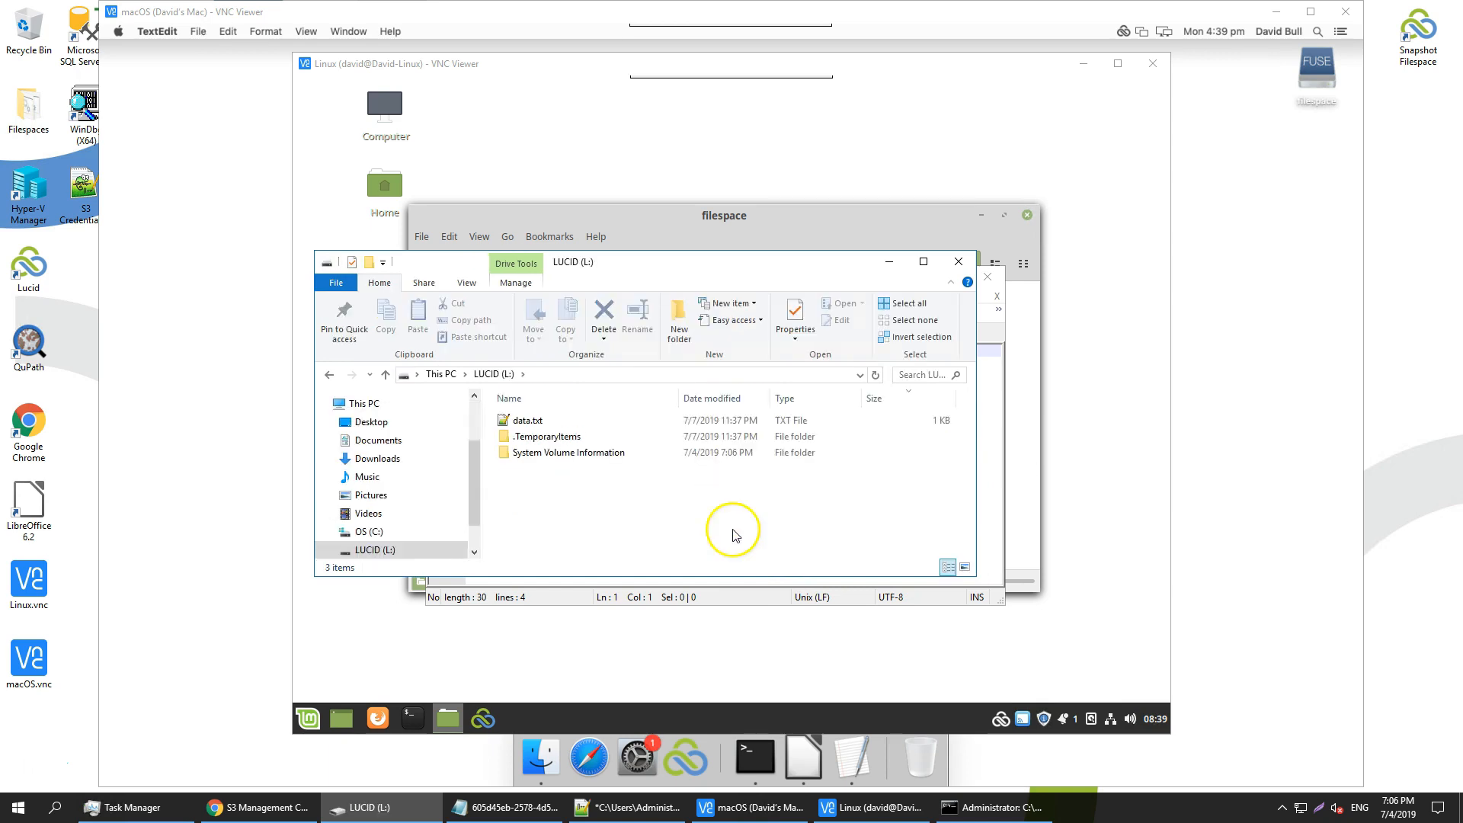
{"action": "double_click", "coordinate": [513, 423]}
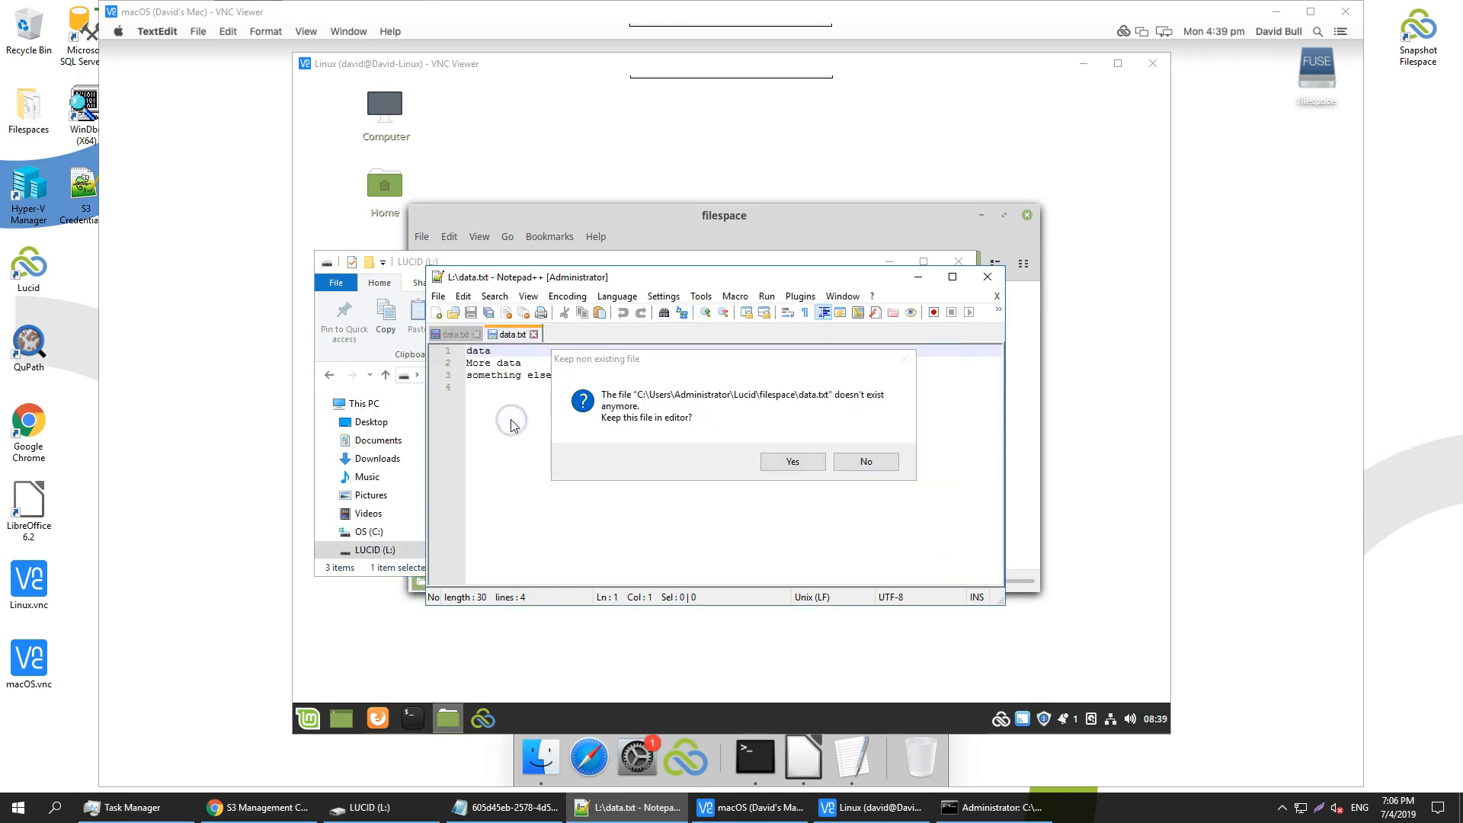
Keep the file open, enter 'additional content' on line 4, and save data.txt
{"action": "left_click", "coordinate": [790, 460]}
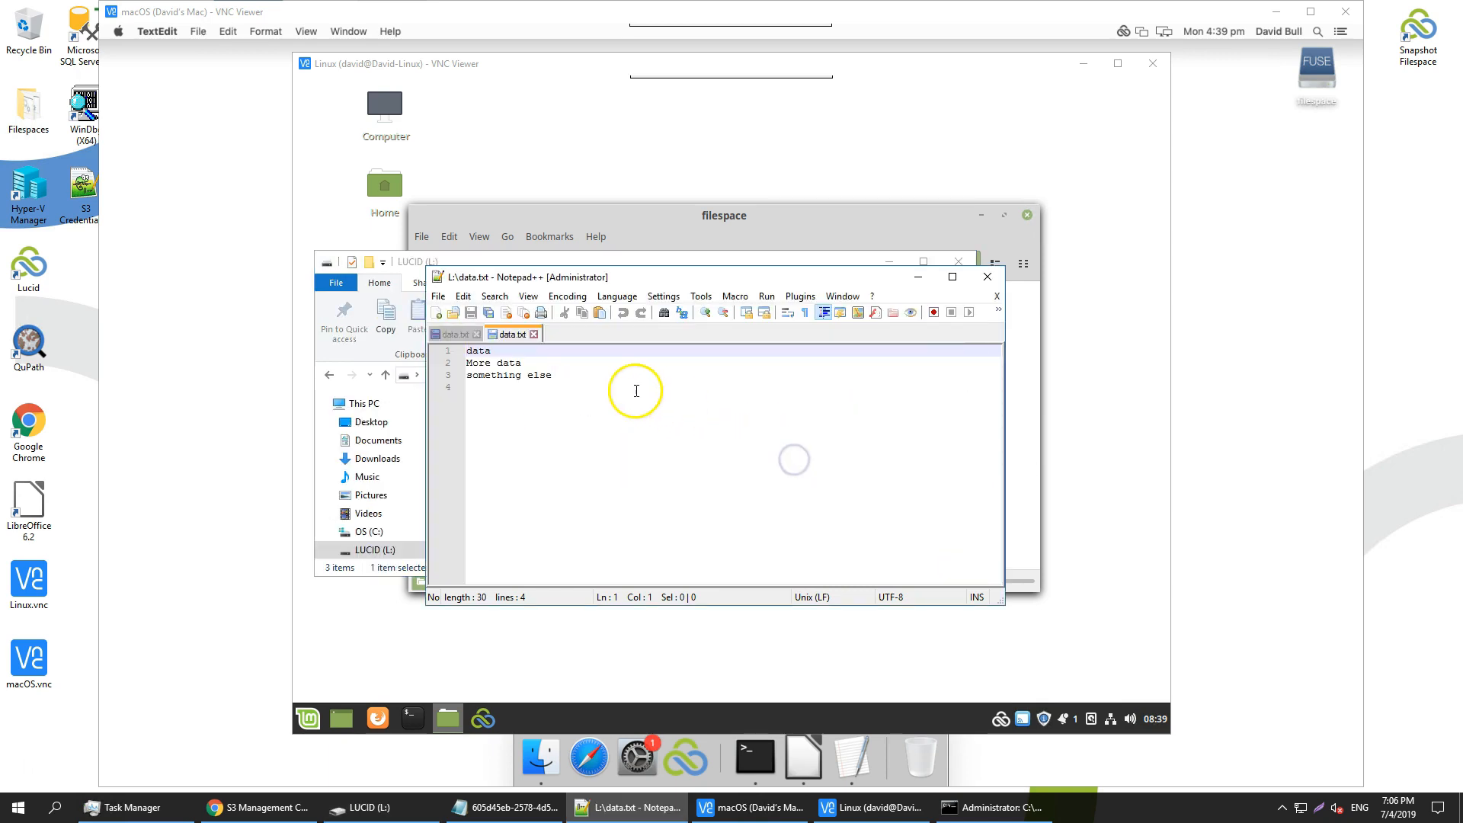
{"action": "left_click", "coordinate": [521, 387]}
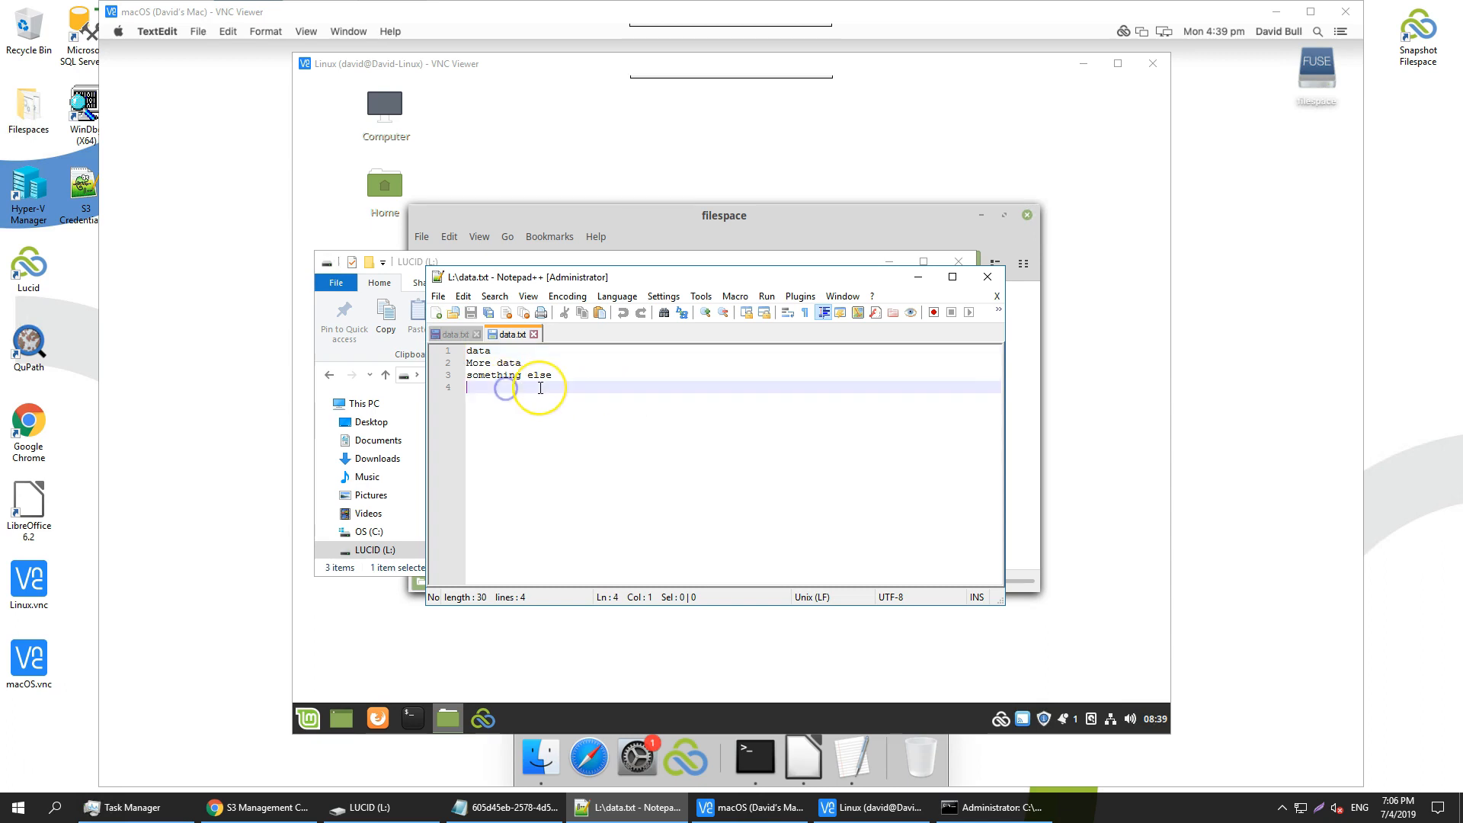
{"action": "type", "text": "additional content"}
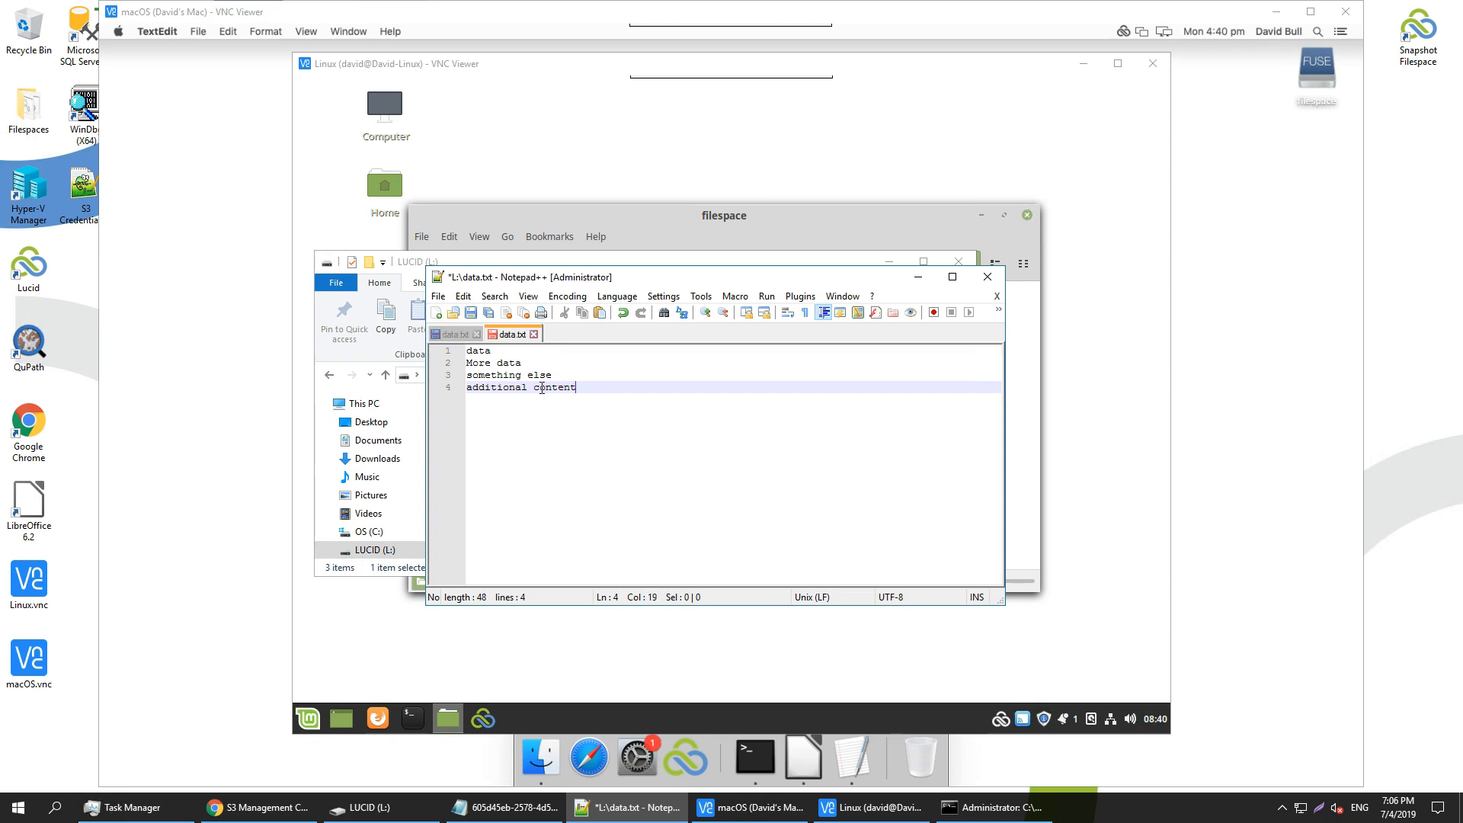
{"action": "key", "text": "Return"}
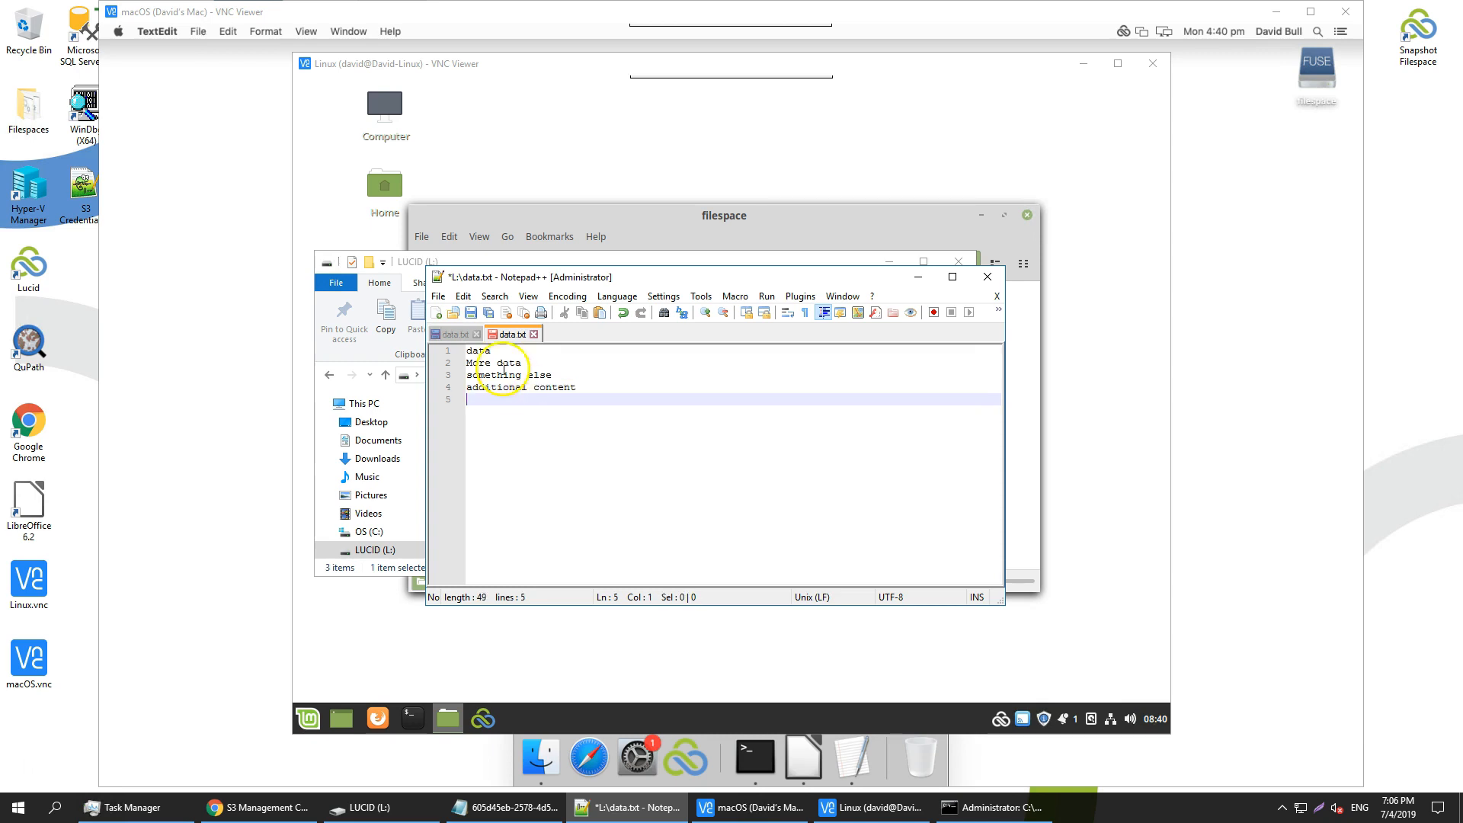
{"action": "left_click", "coordinate": [472, 313]}
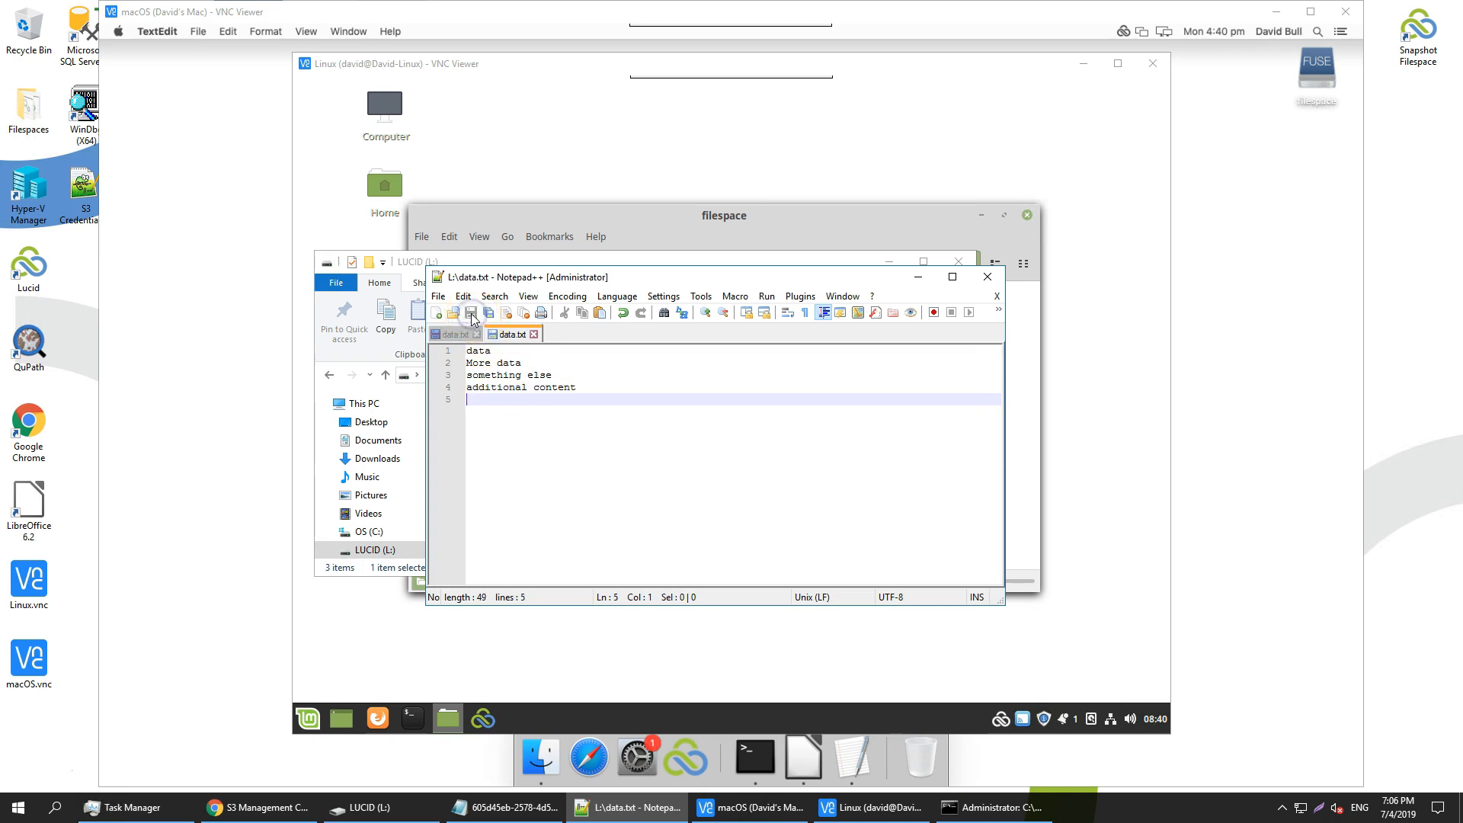
{"action": "left_click", "coordinate": [275, 13]}
Open data.txt on macOS and Linux to verify the 'additional content' line synced
{"action": "double_click", "coordinate": [605, 199]}
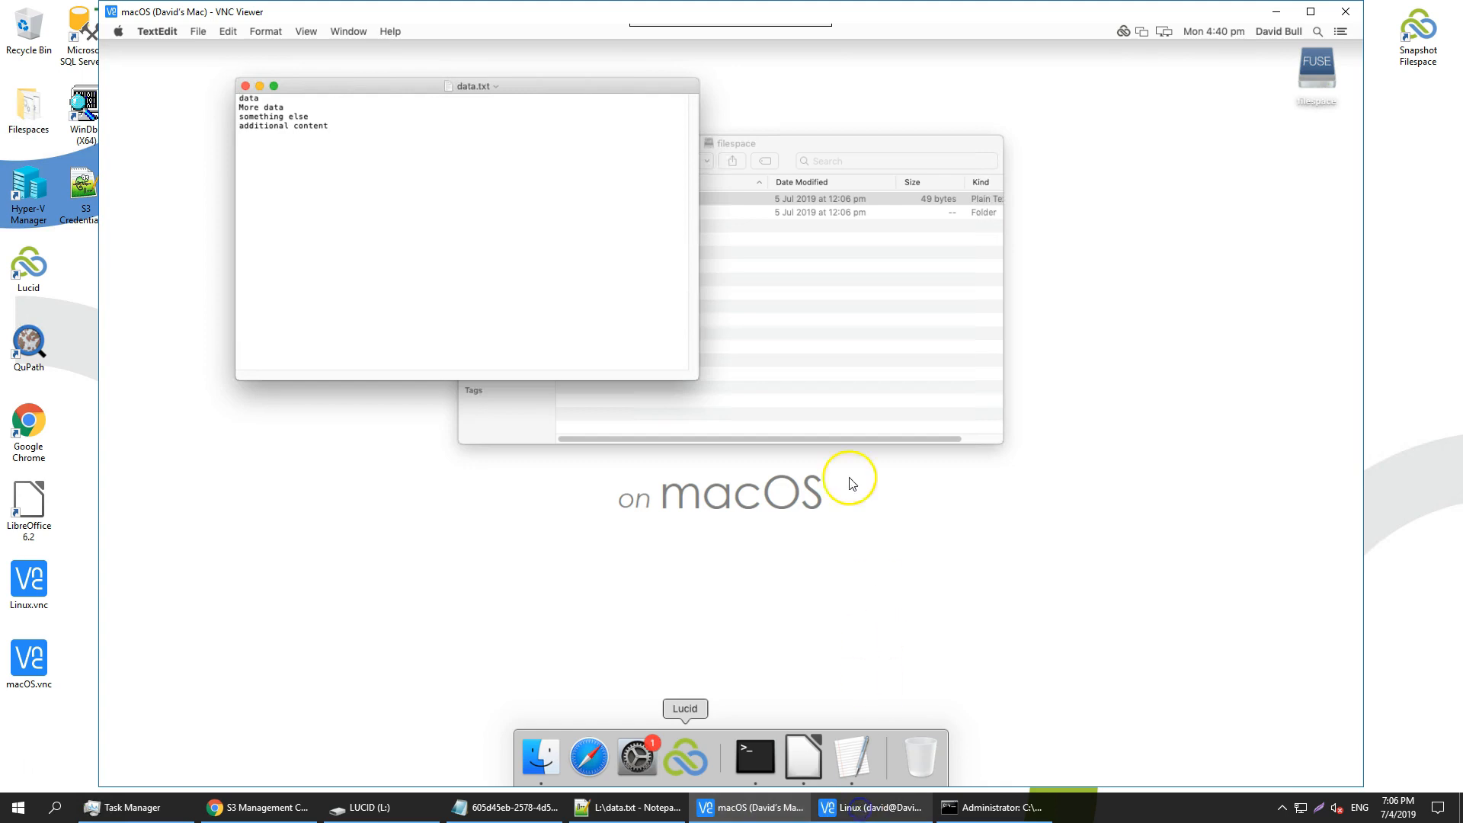
{"action": "double_click", "coordinate": [680, 323]}
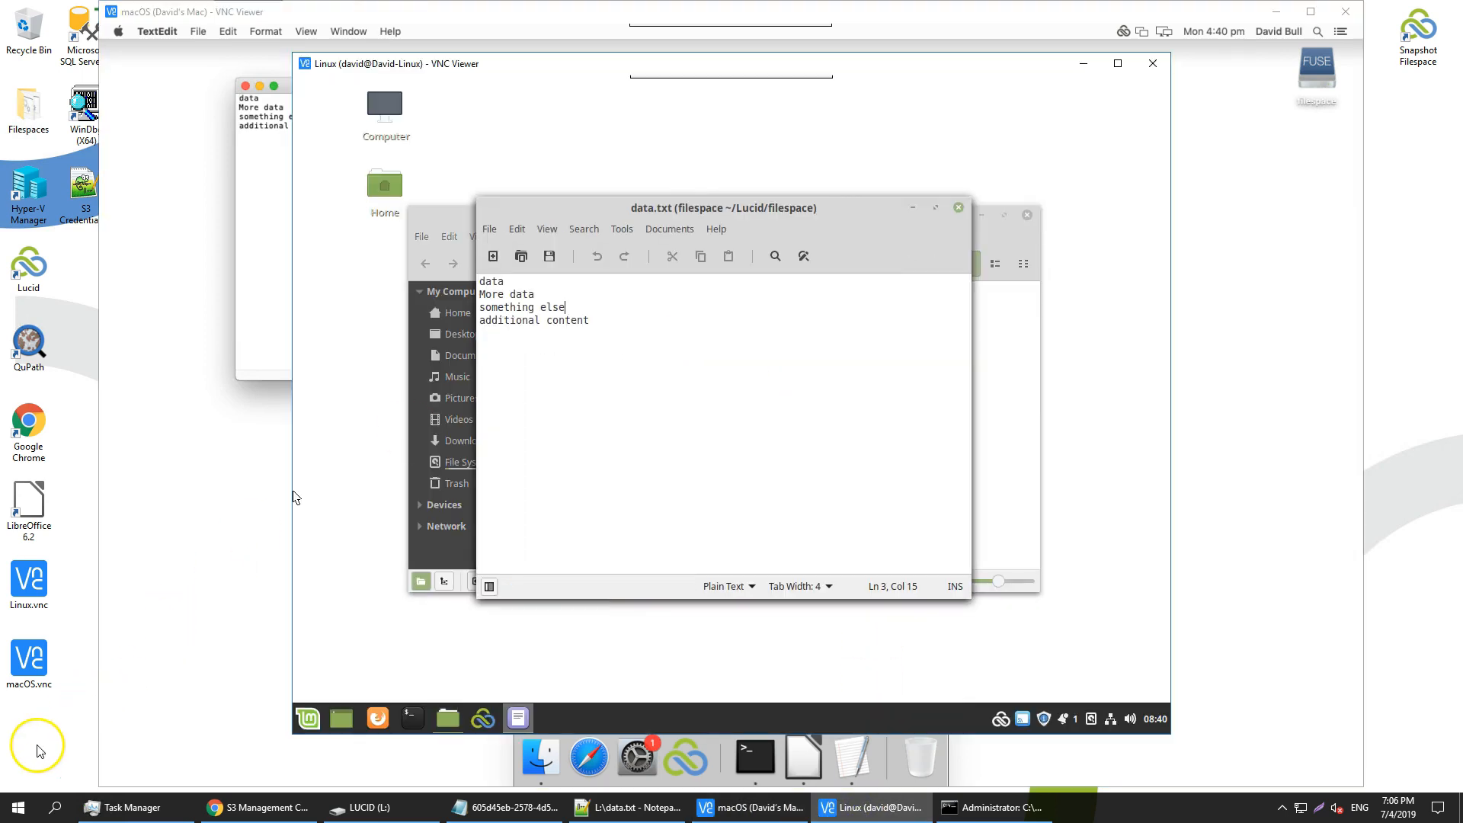